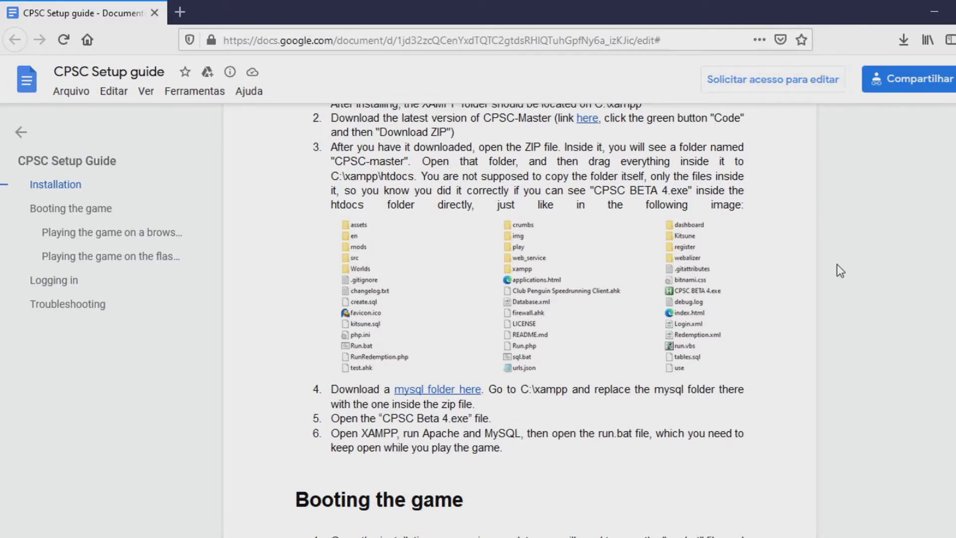
Scroll the setup guide to the top and move the Tutorial folder window up and right.
scroll(837, 266, up, 5)
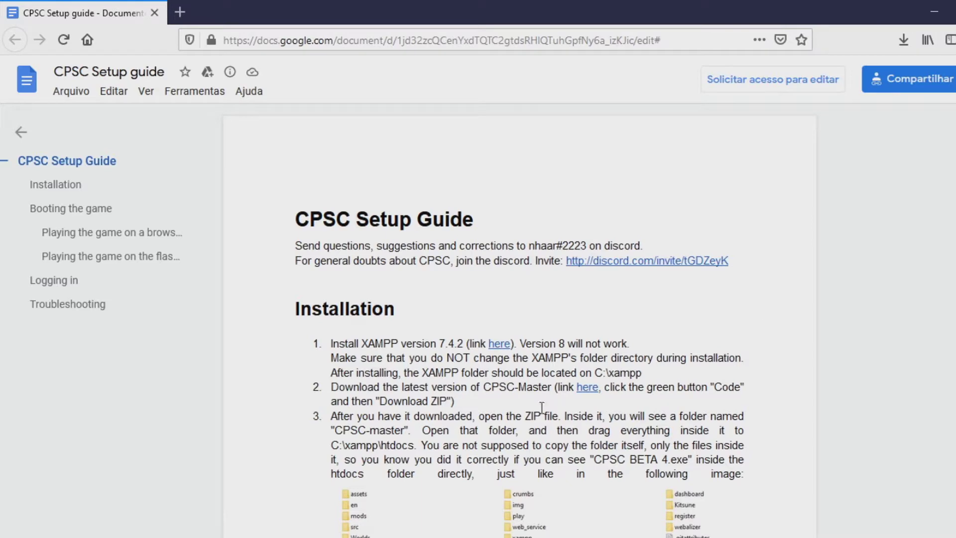
mouse_move(396, 535)
click(499, 478)
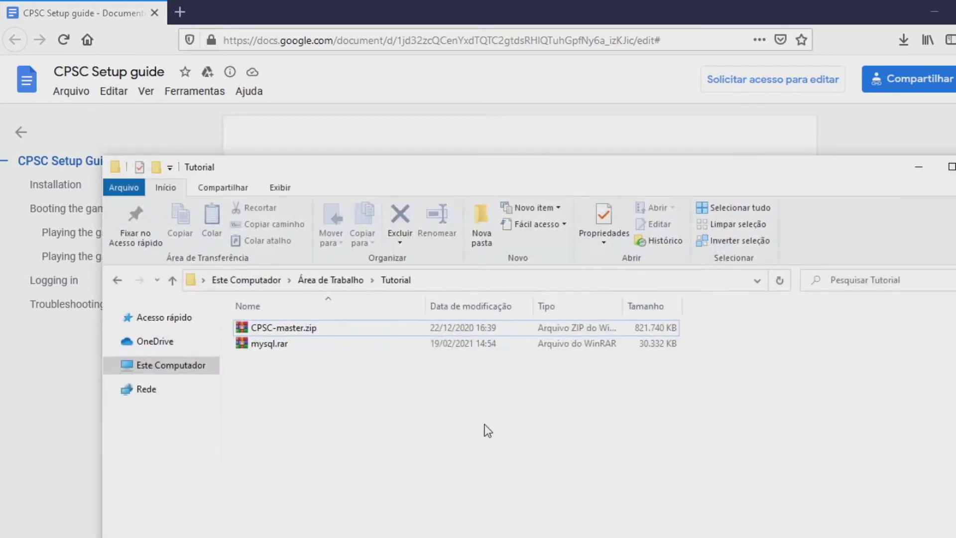
drag(394, 172, 570, 123)
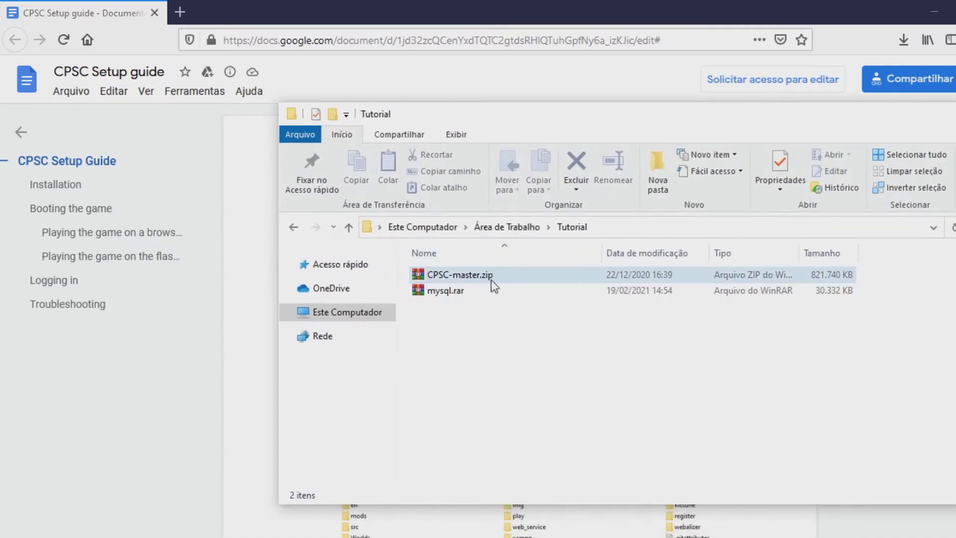
Open the sticks-stuff/CPSC GitHub repository from the guide's CPSC-Master link and show its download options.
click(229, 383)
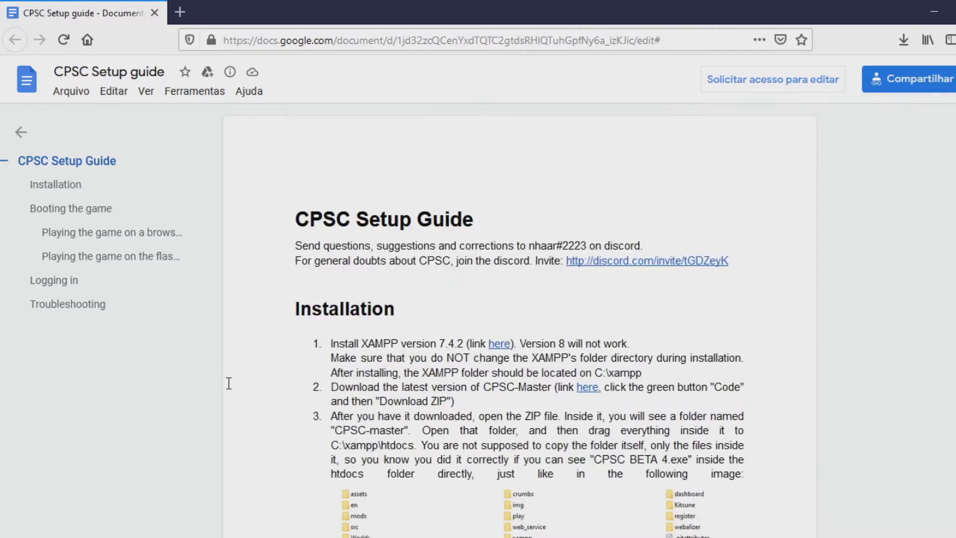
mouse_move(587, 387)
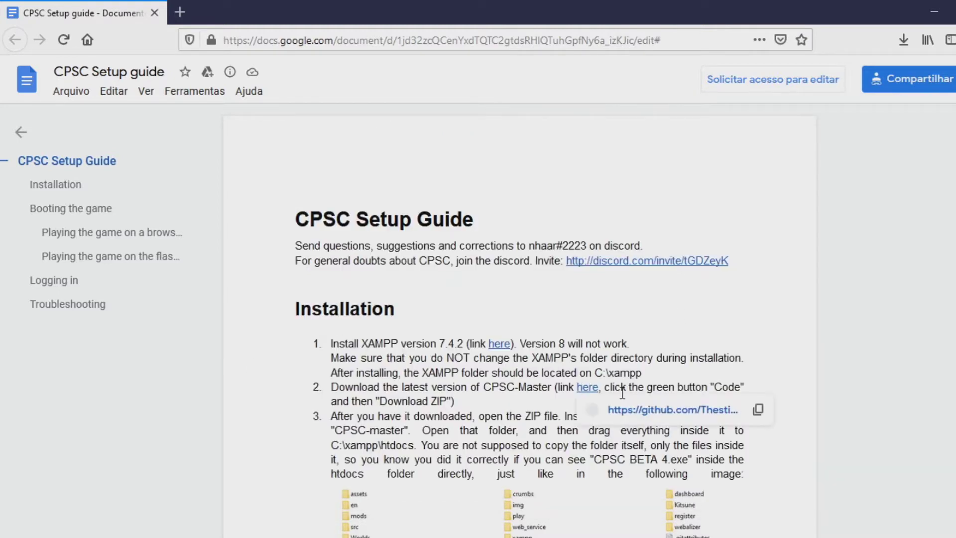
click(642, 411)
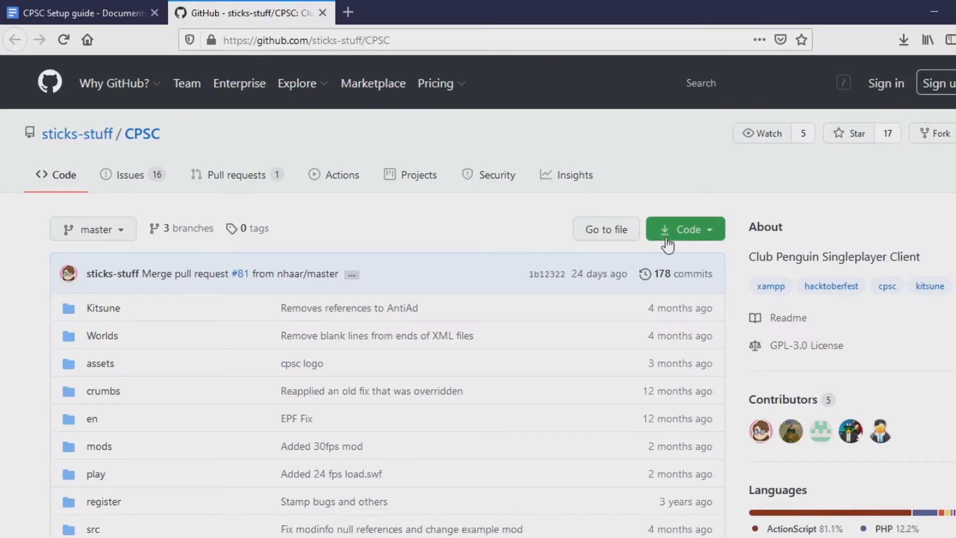
click(686, 230)
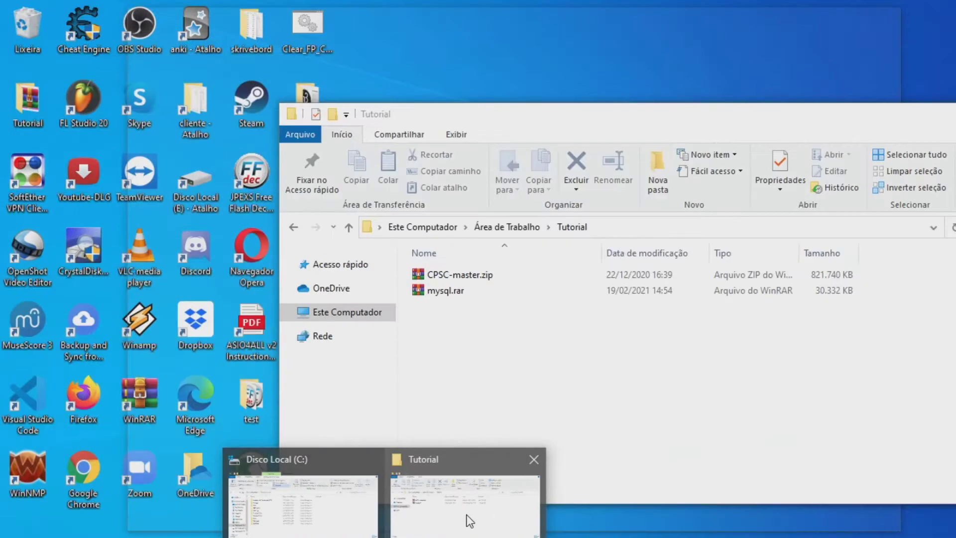
Check that CPSC-master.zip is in the Tutorial folder, then follow the guide's mysql folder link.
click(465, 518)
click(479, 279)
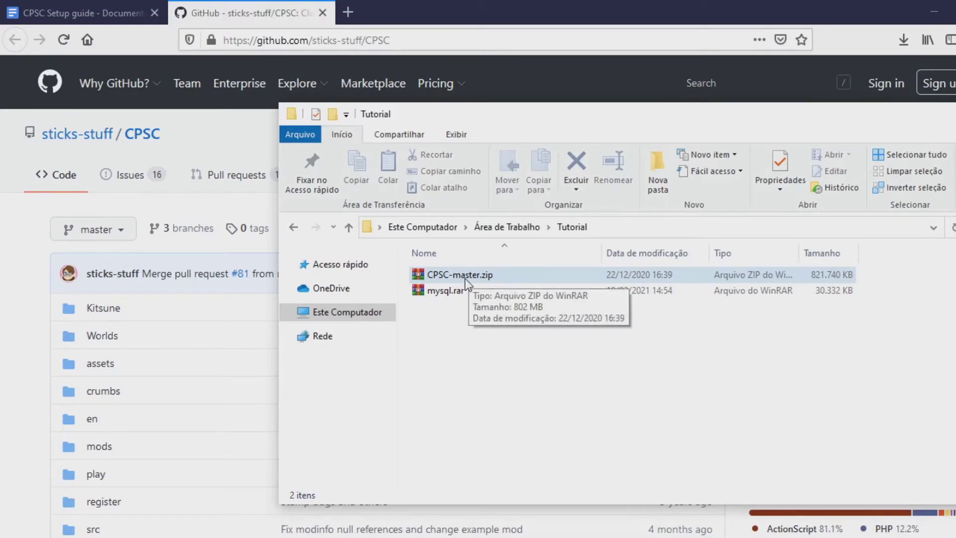
click(53, 6)
scroll(505, 457, down, 5)
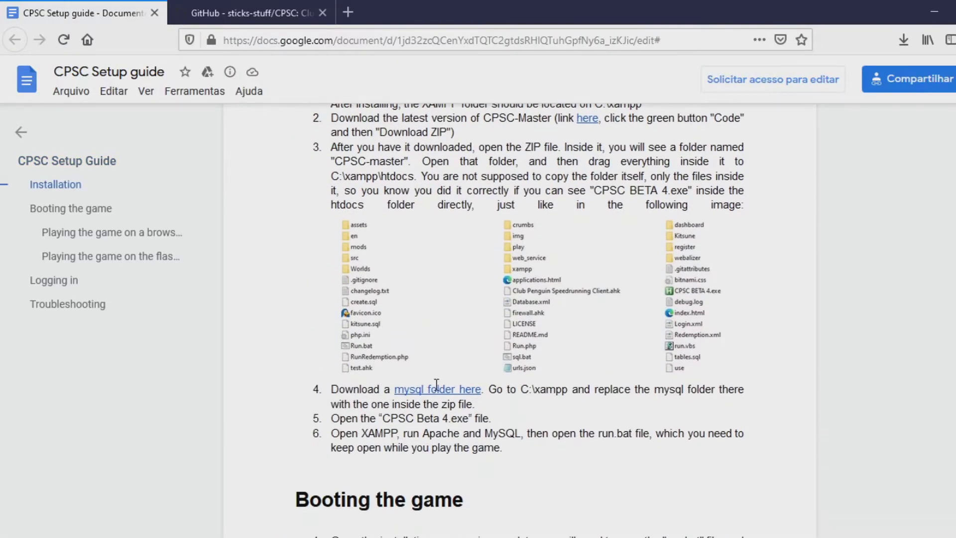
click(437, 384)
Download mysql.rar from the Clean mysql folder in Google Drive.
click(459, 409)
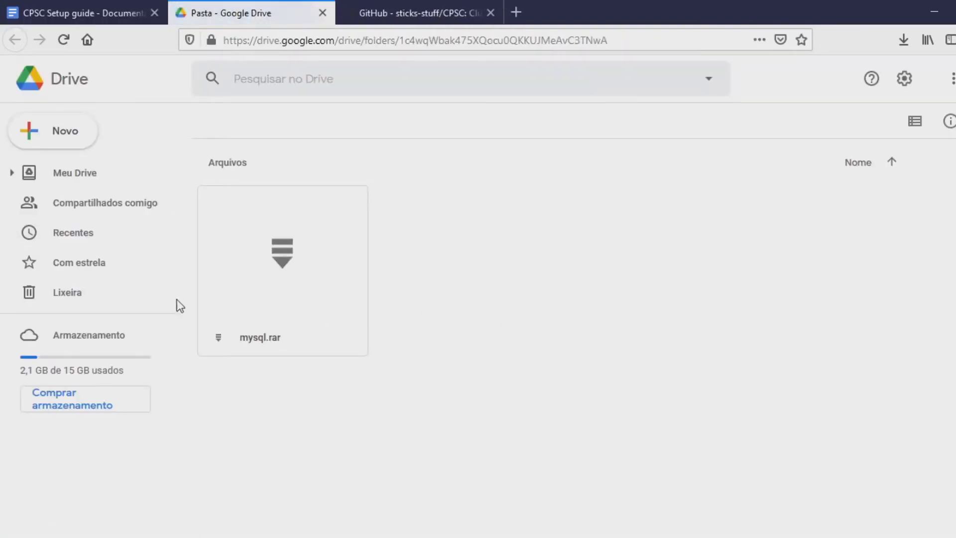
click(258, 308)
right_click(258, 309)
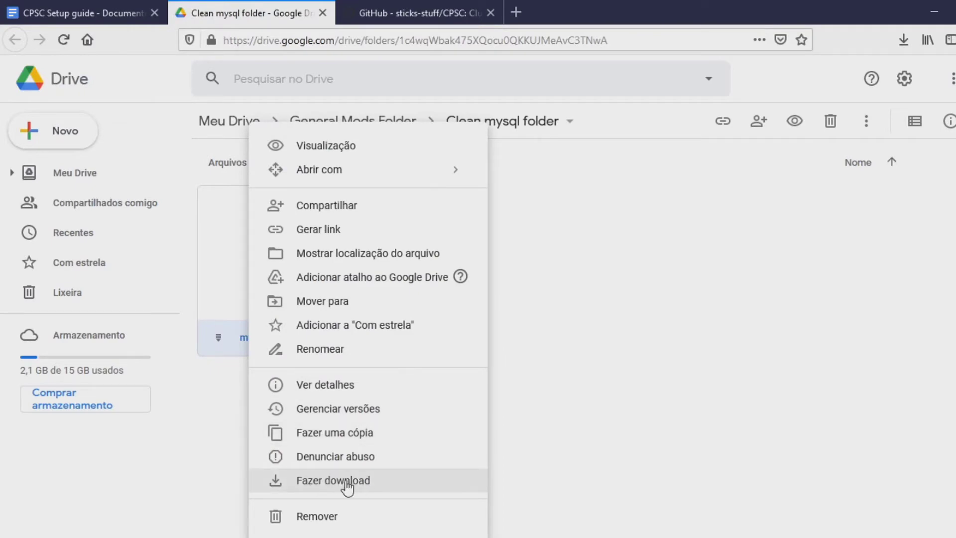
click(382, 483)
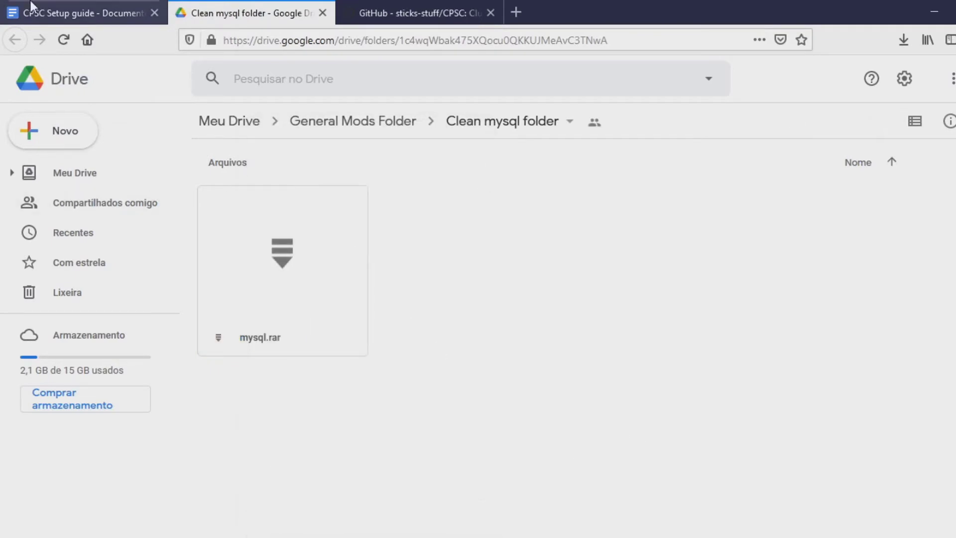
Open the guide's XAMPP 7.4.2 link to the SourceForge download page.
click(31, 6)
scroll(465, 351, up, 6)
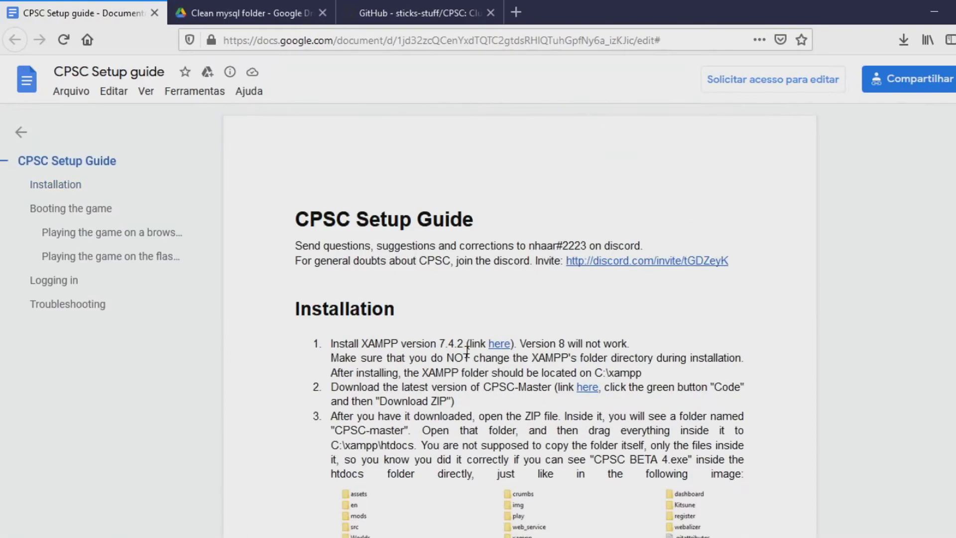
click(500, 341)
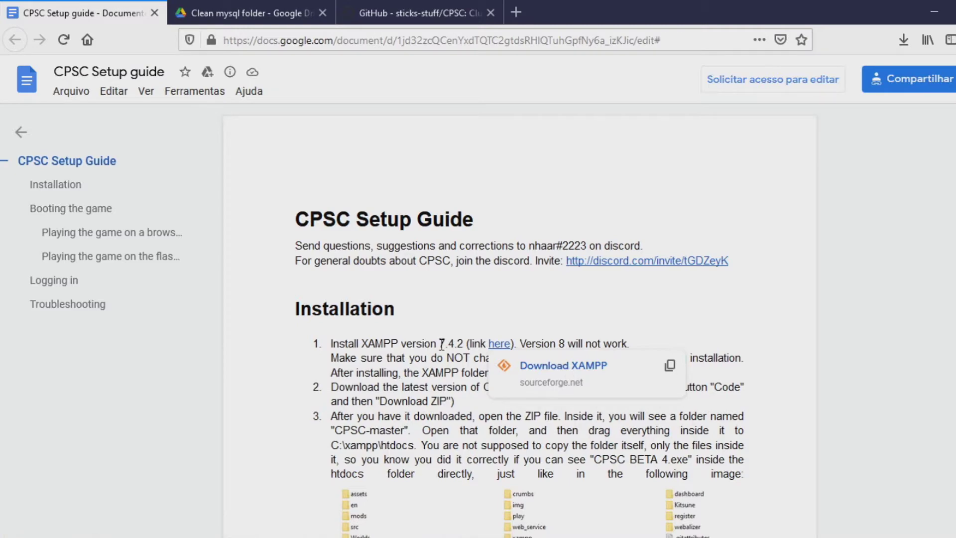
click(552, 369)
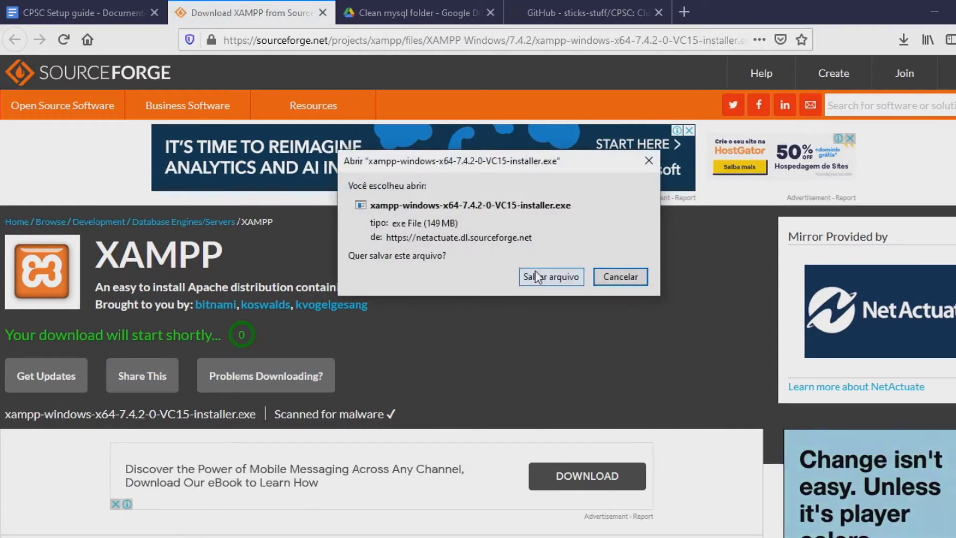
Save xampp-windows-x64-7.4.2-0-VC15-installer.exe, launch it from the downloads panel, and close SourceForge.
drag(442, 166, 422, 174)
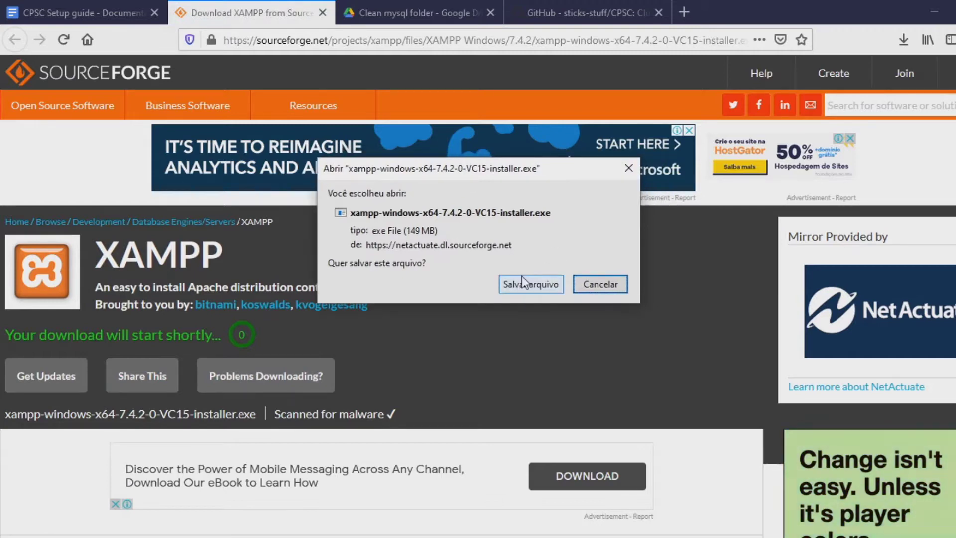
click(545, 280)
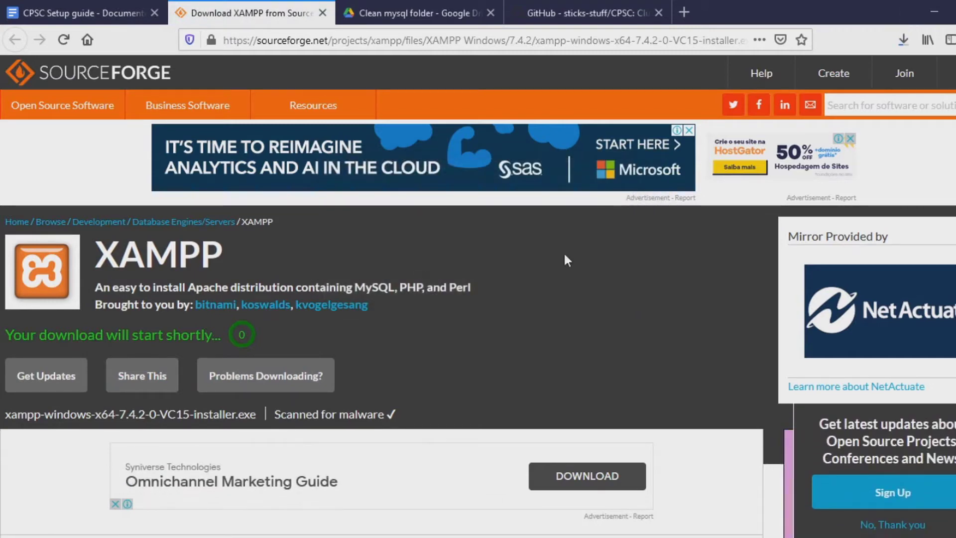
click(905, 39)
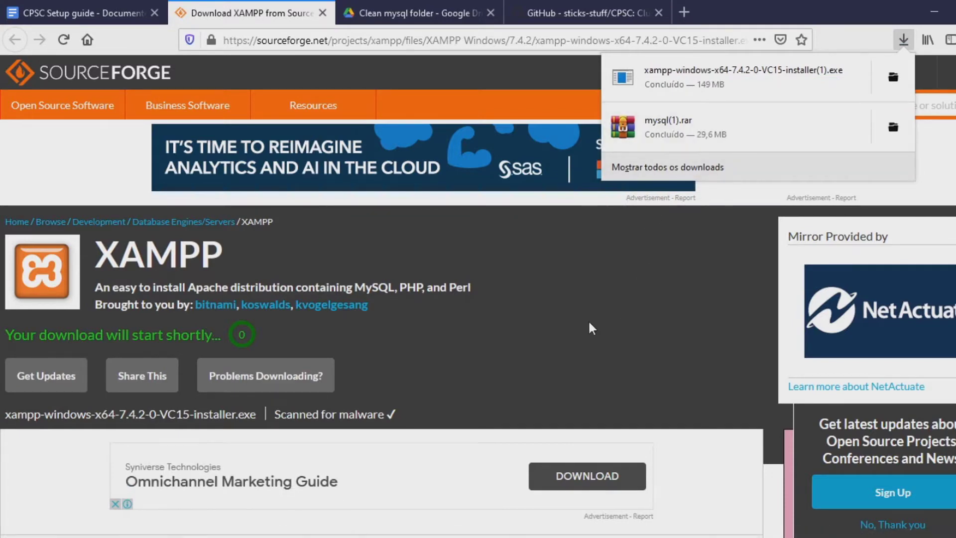
click(695, 90)
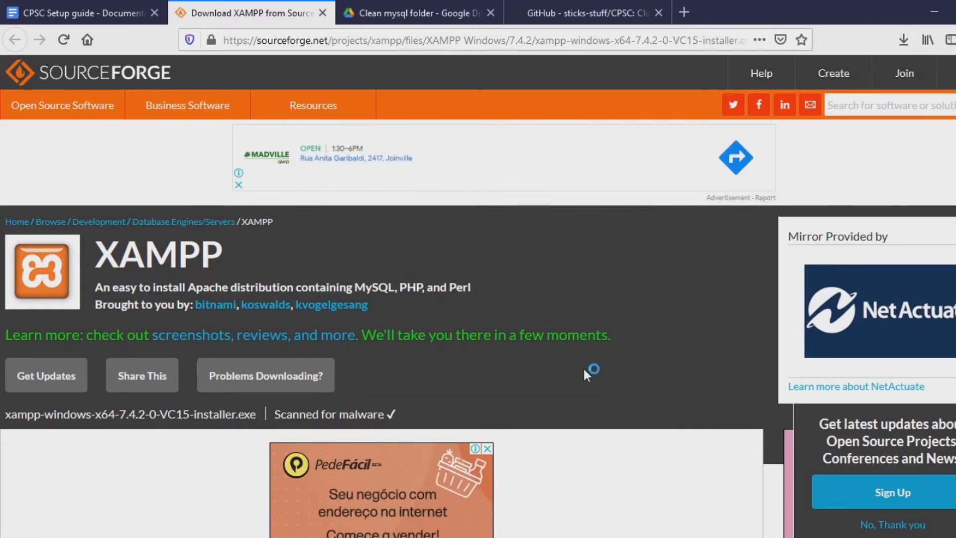
click(323, 13)
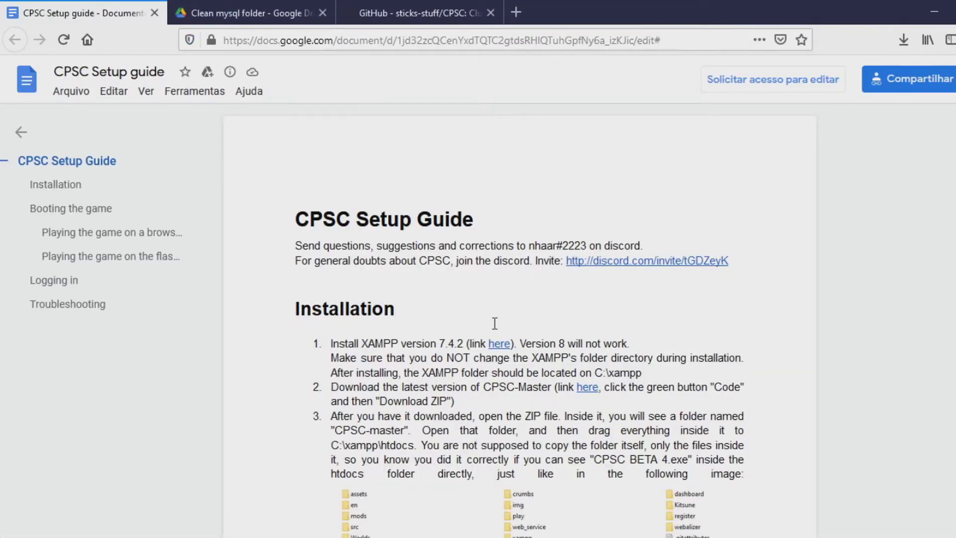
Approve the User Account Control prompt and proceed with C:\xampp as the install folder.
scroll(598, 465, down, 3)
scroll(598, 466, up, 3)
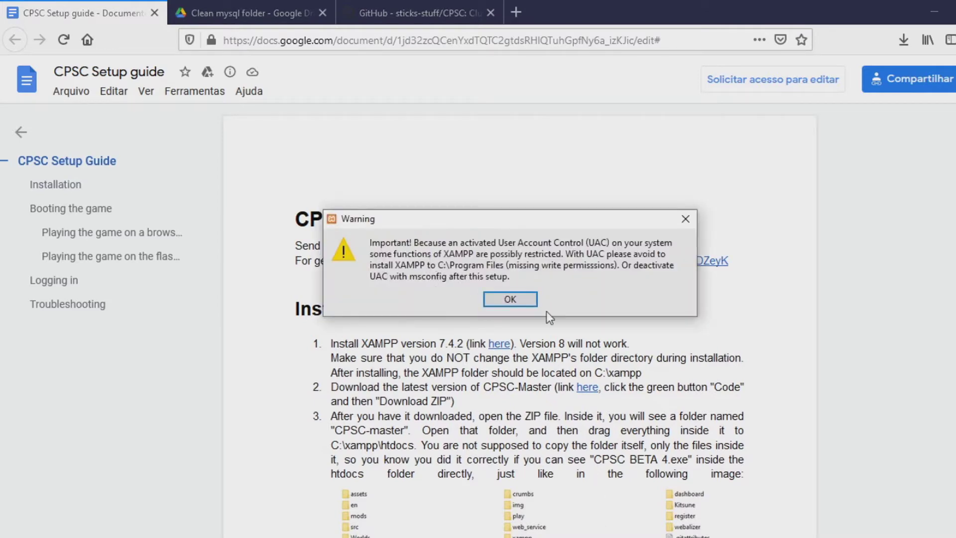
click(513, 300)
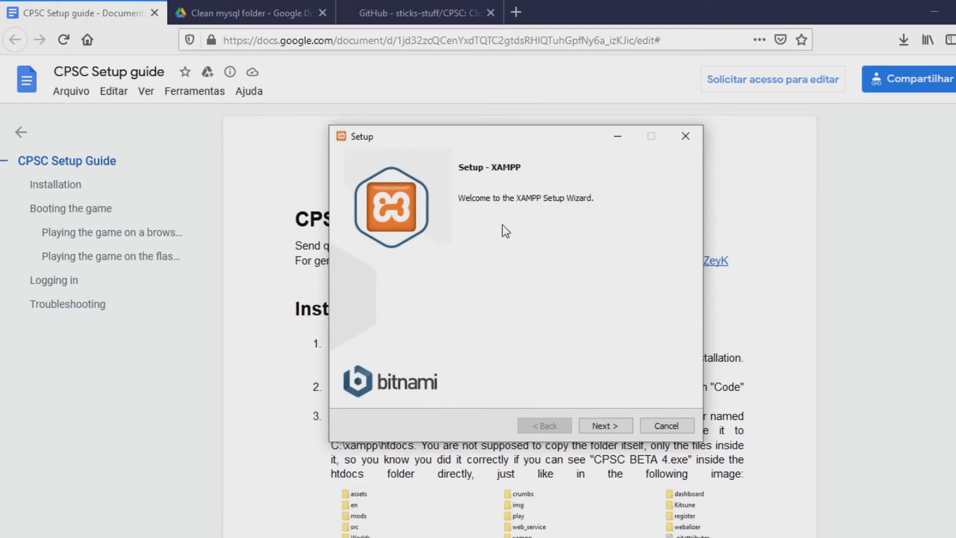
click(613, 426)
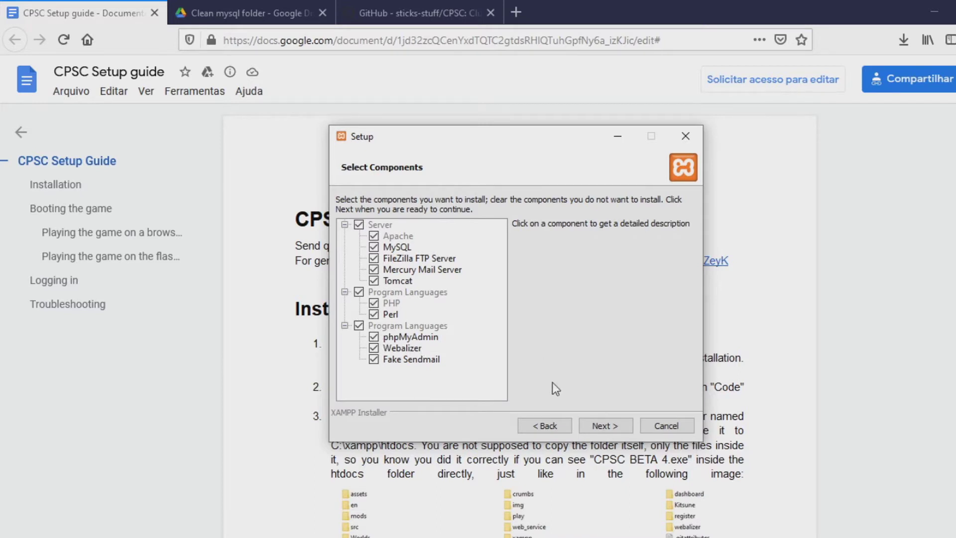
click(603, 421)
drag(457, 223, 423, 225)
text(mpp)
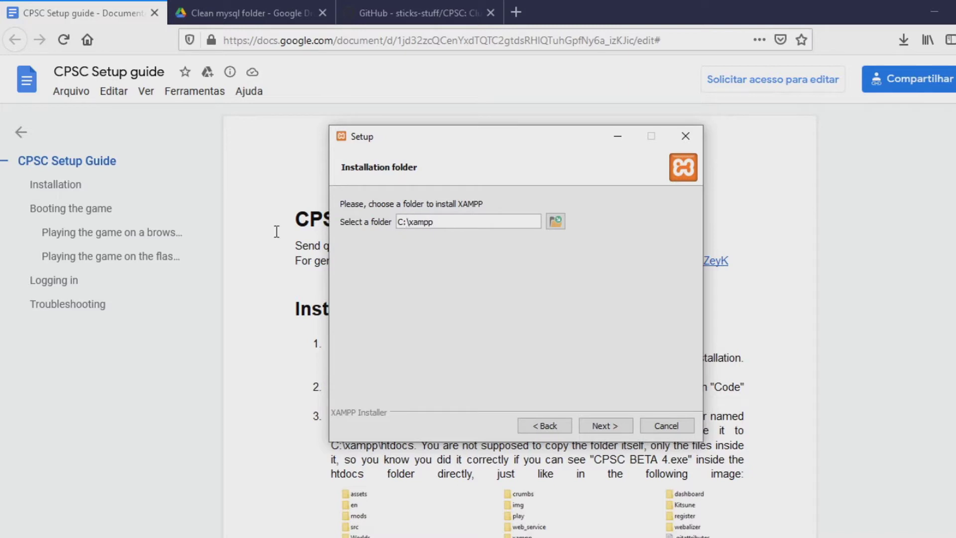
click(605, 426)
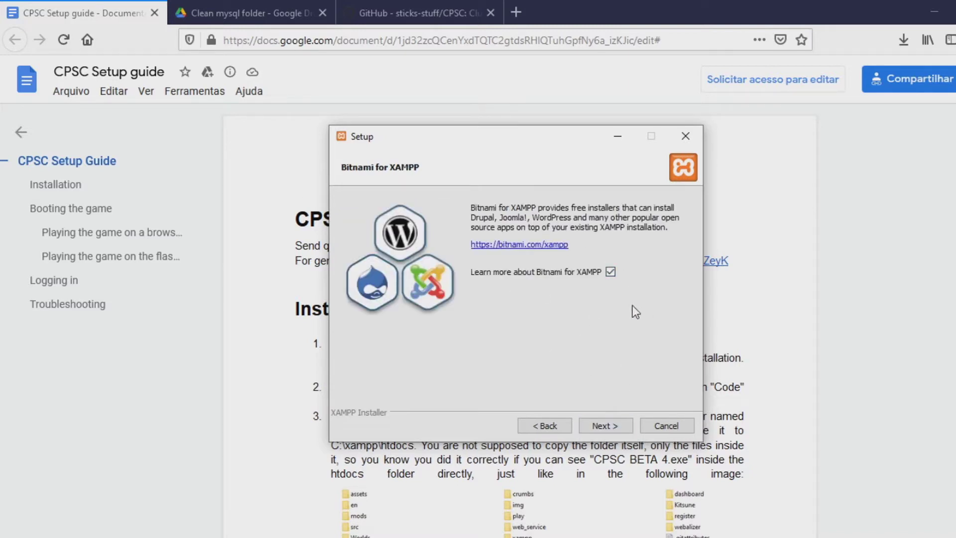
Decline the Bitnami offer, install XAMPP, and finish without starting the Control Panel.
click(610, 272)
click(605, 426)
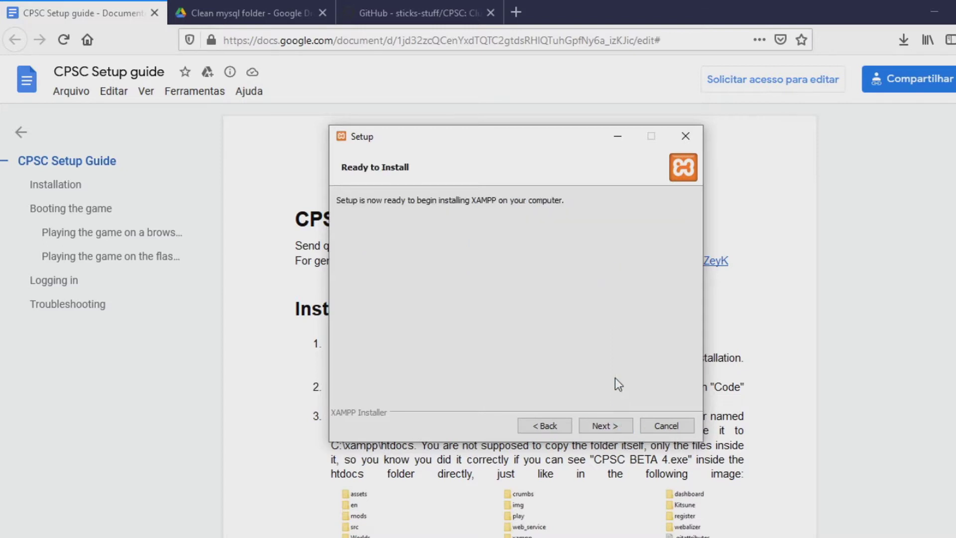
click(616, 424)
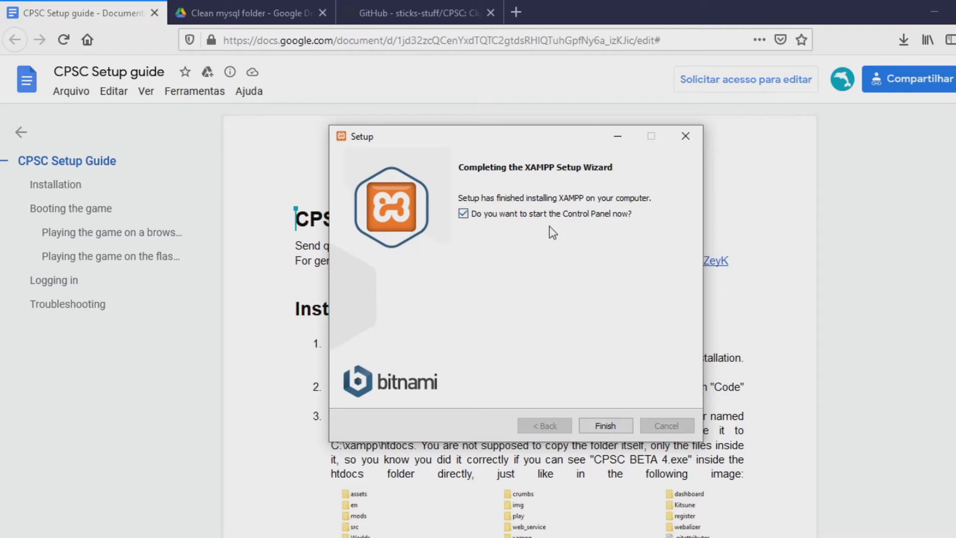
click(566, 216)
click(605, 426)
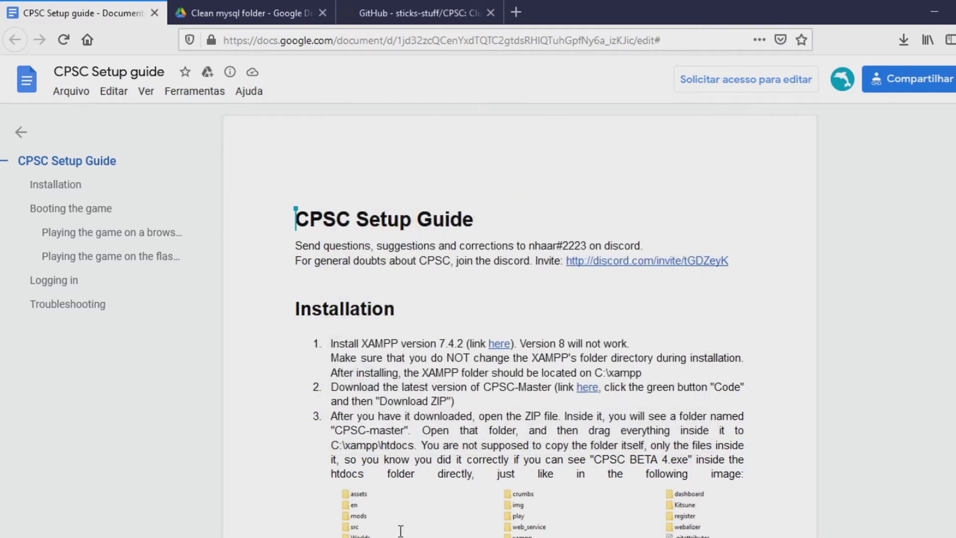
Open the C:\xampp\htdocs folder in File Explorer.
mouse_move(384, 537)
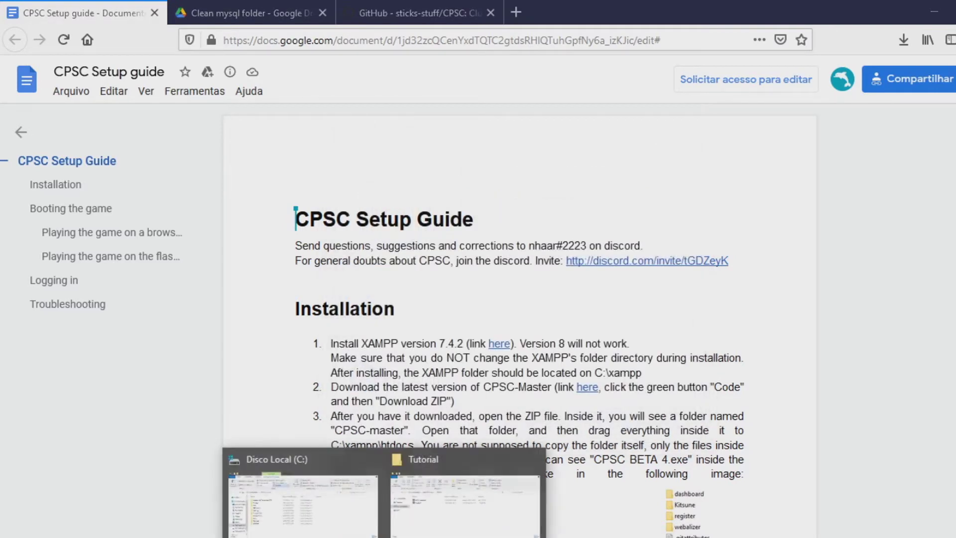
click(362, 522)
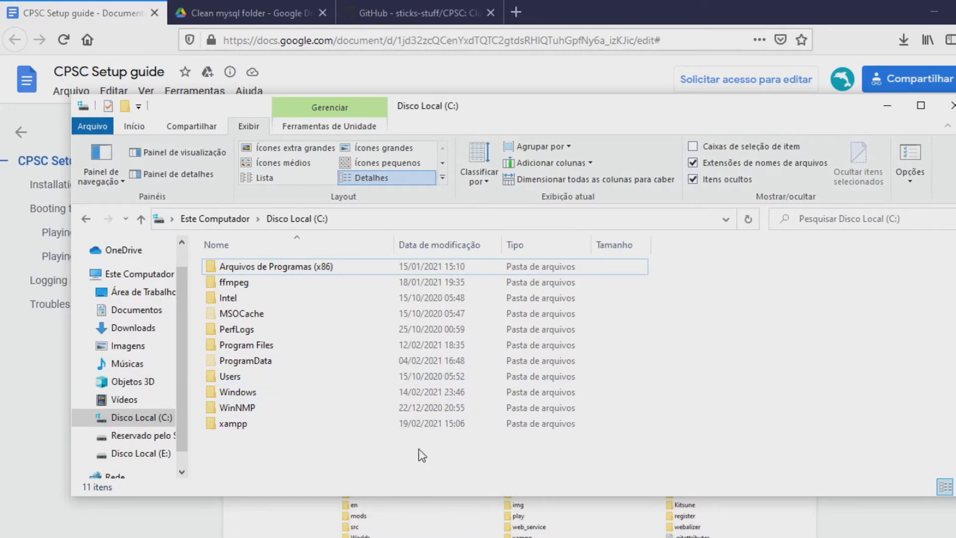
double_click(315, 432)
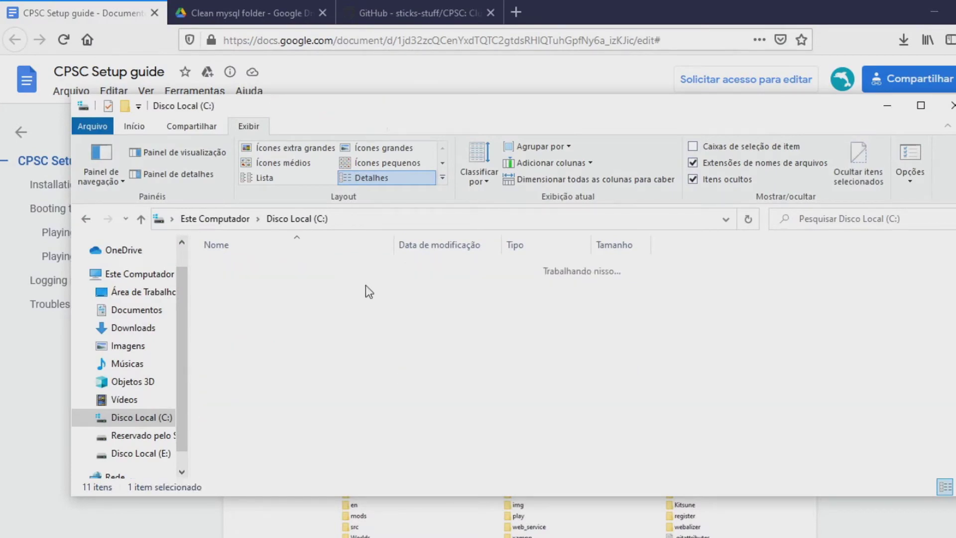
click(255, 226)
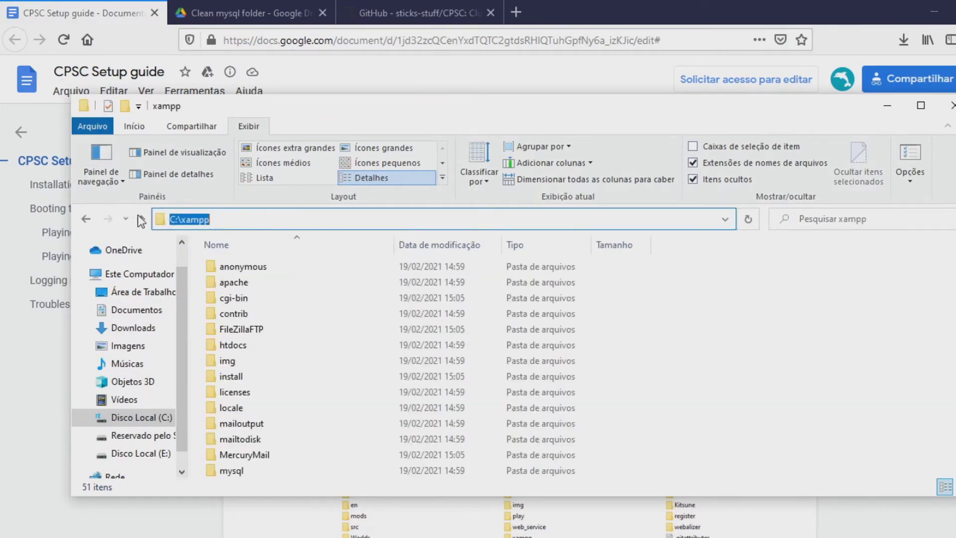
click(703, 386)
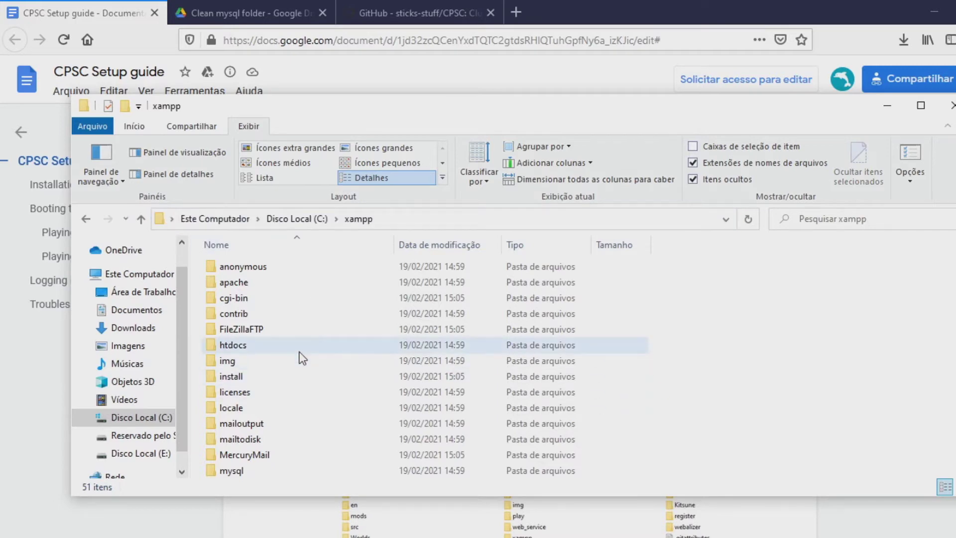
double_click(279, 341)
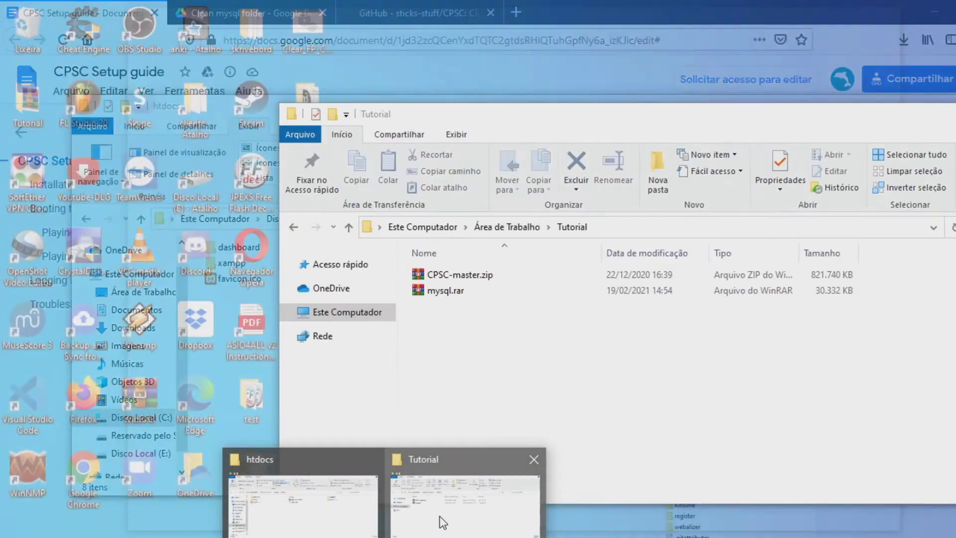
Place the Tutorial window beside htdocs and open CPSC-master.zip in WinRAR.
click(438, 520)
drag(524, 116, 735, 146)
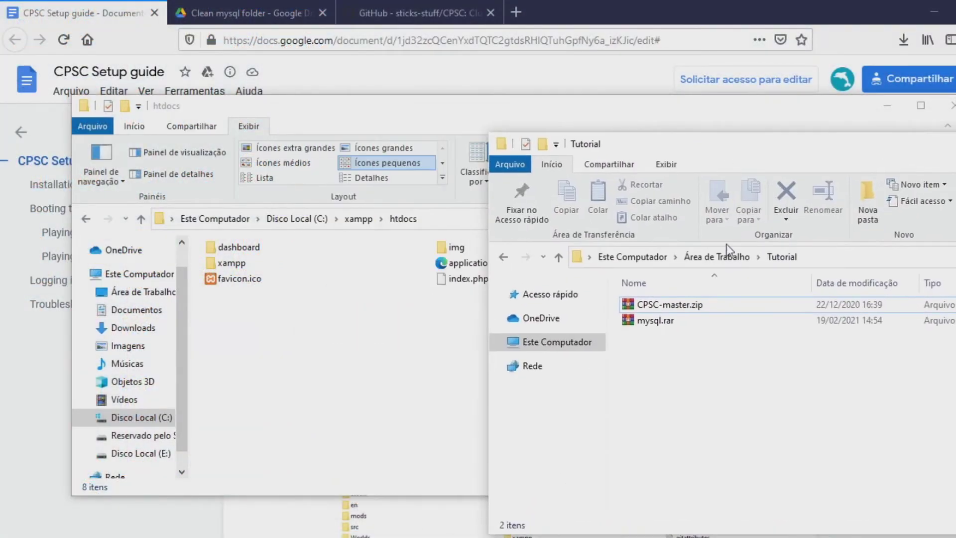
click(697, 304)
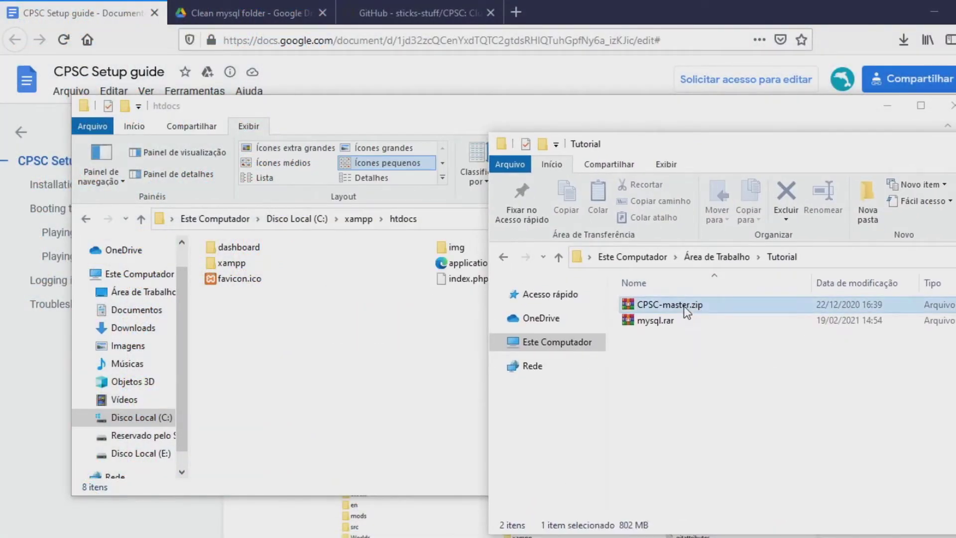
double_click(685, 307)
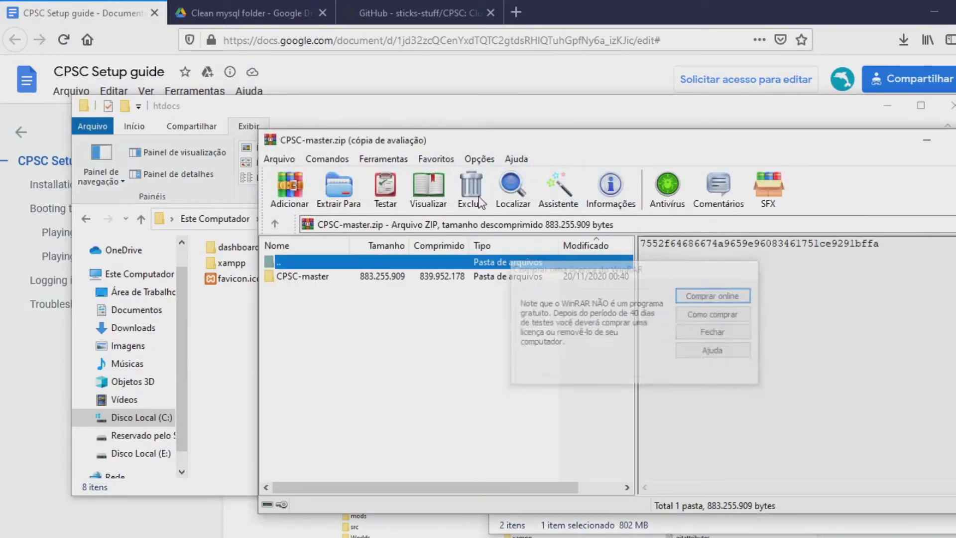
Open the CPSC-master folder inside the archive and select all of its contents.
drag(542, 148, 698, 167)
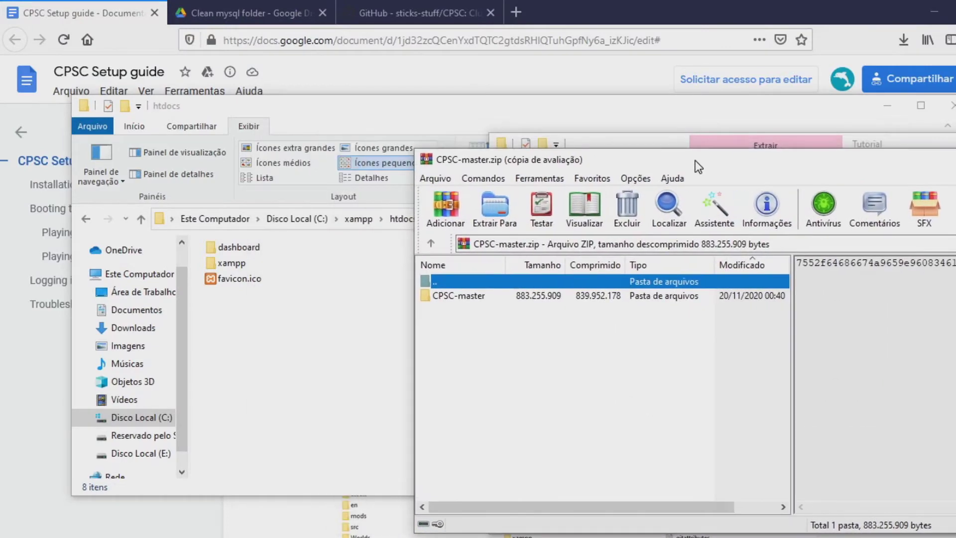
double_click(476, 297)
click(477, 380)
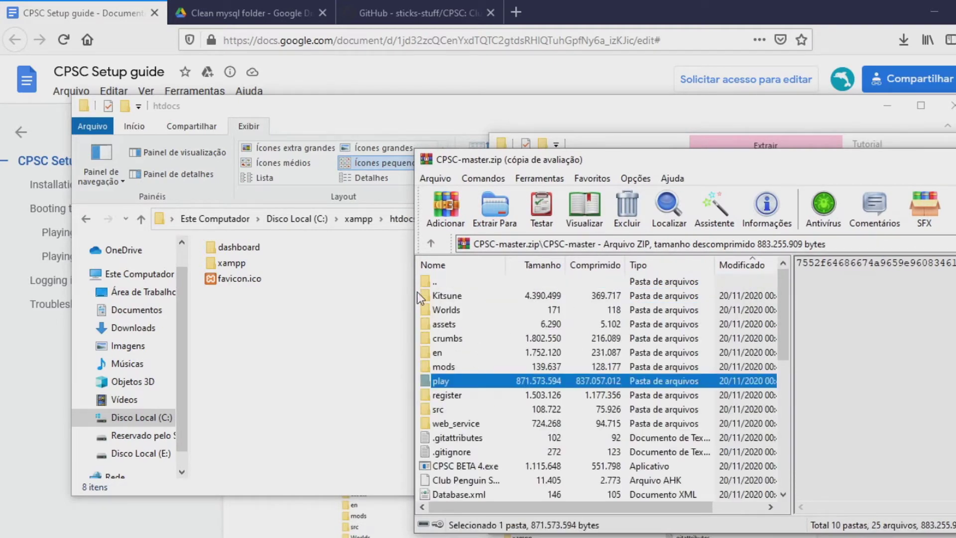
key(k)
key(e)
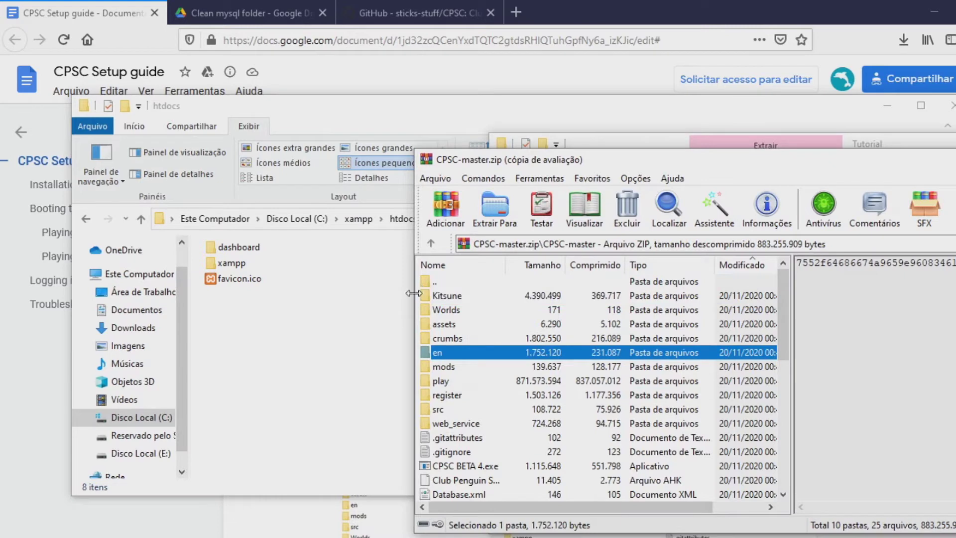
click(420, 295)
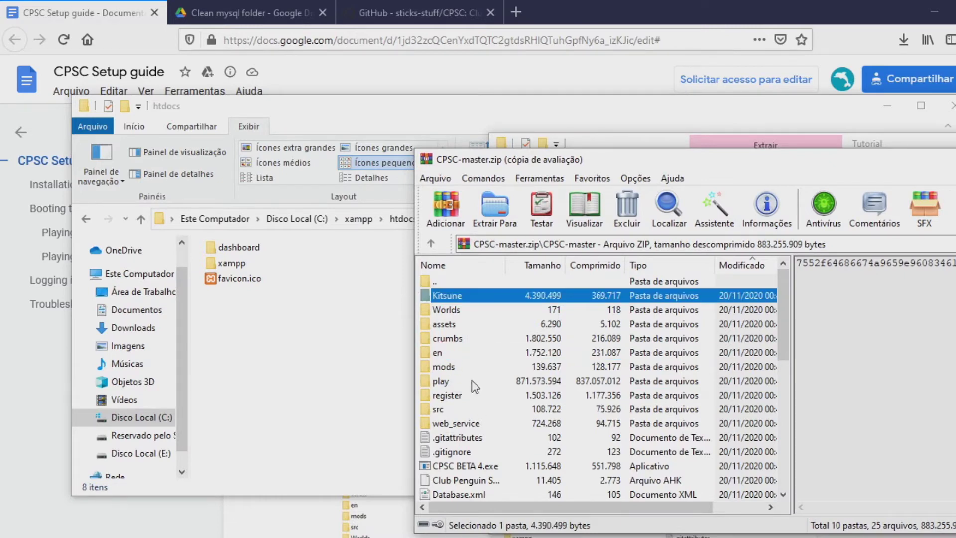
click(525, 379)
key(ctrl+a)
Extract everything into C:\xampp\htdocs, replacing favicon.ico, then go back to the xampp folder.
drag(573, 350, 378, 380)
drag(602, 366, 343, 359)
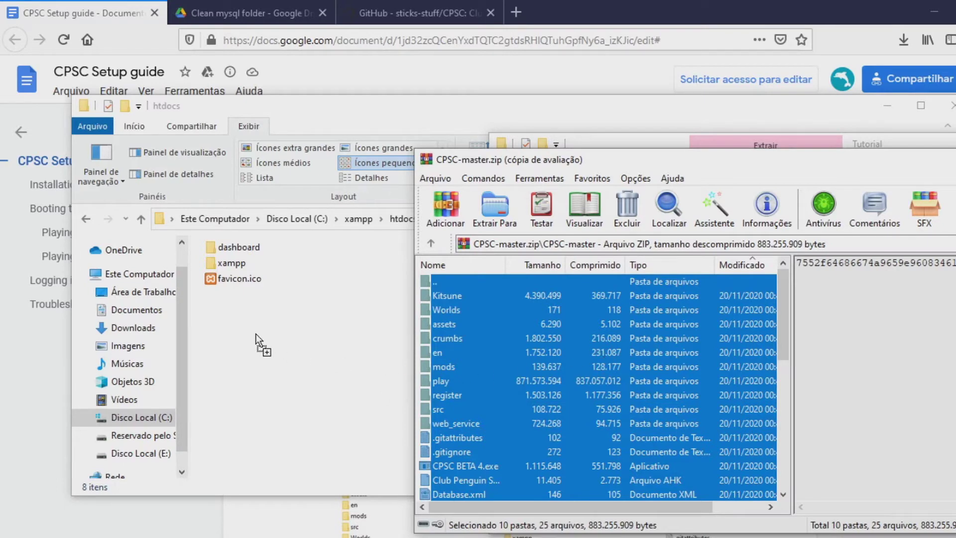
drag(256, 334, 256, 333)
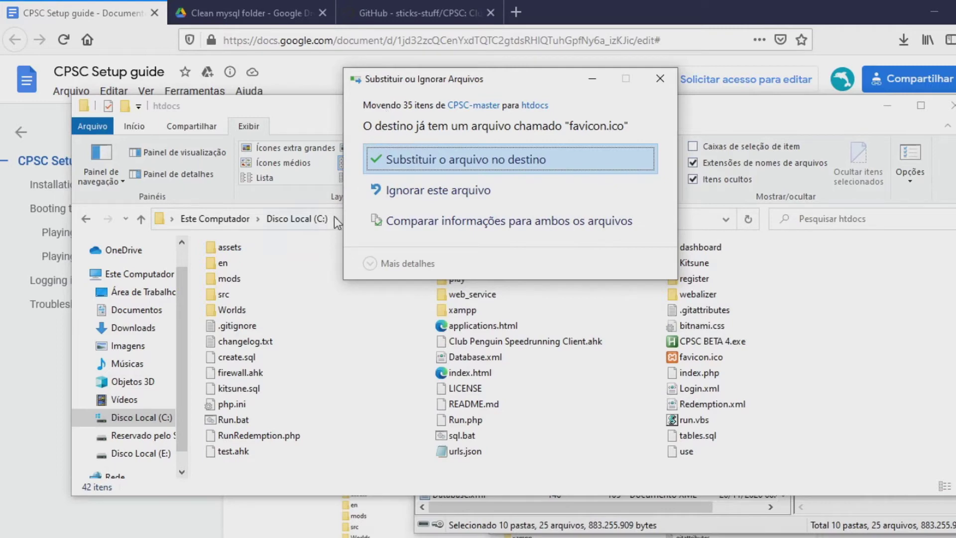
click(441, 163)
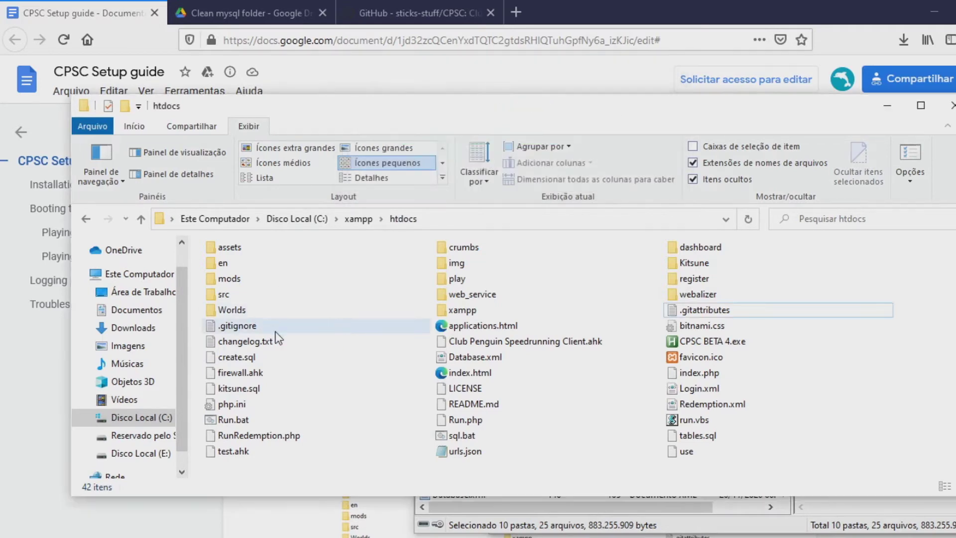
key(alt+Left)
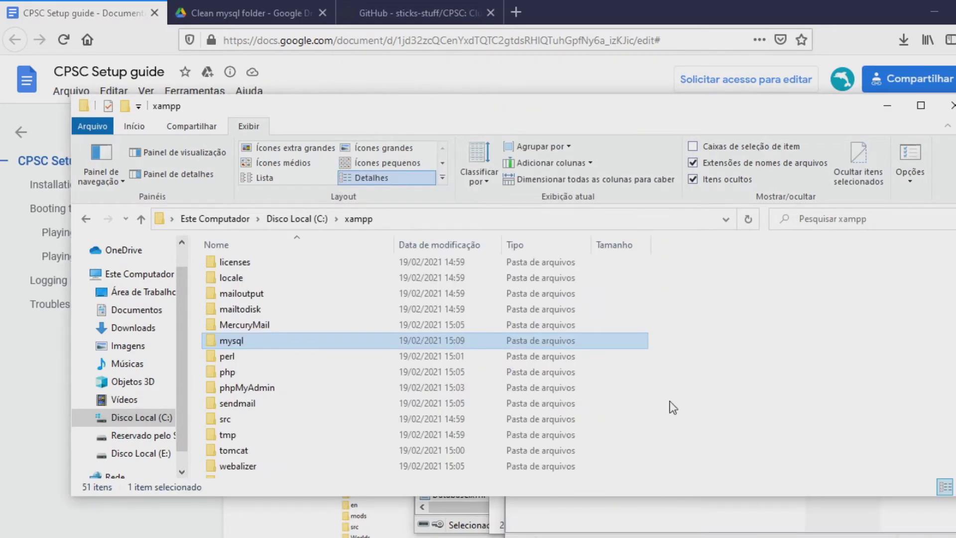
click(766, 387)
scroll(272, 342, up, 3)
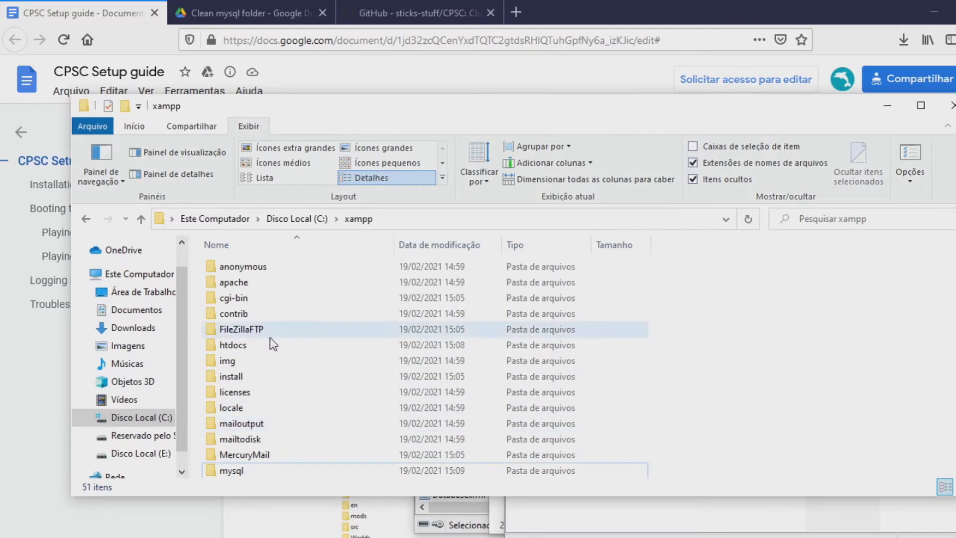
double_click(270, 346)
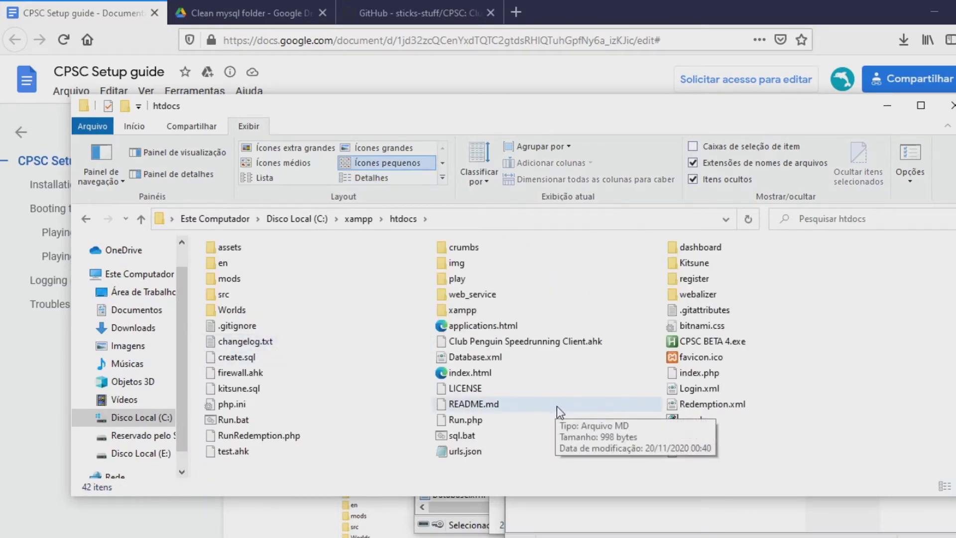
click(708, 348)
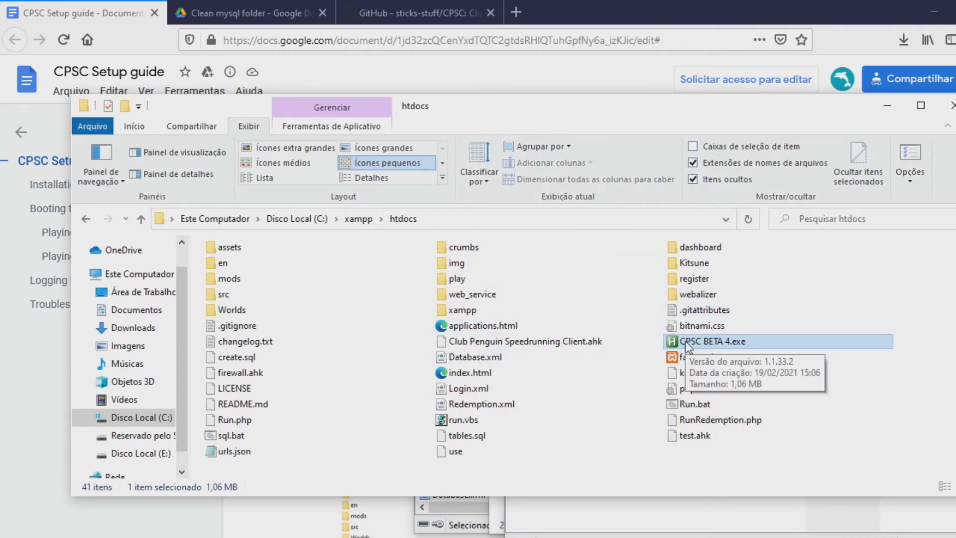
click(551, 462)
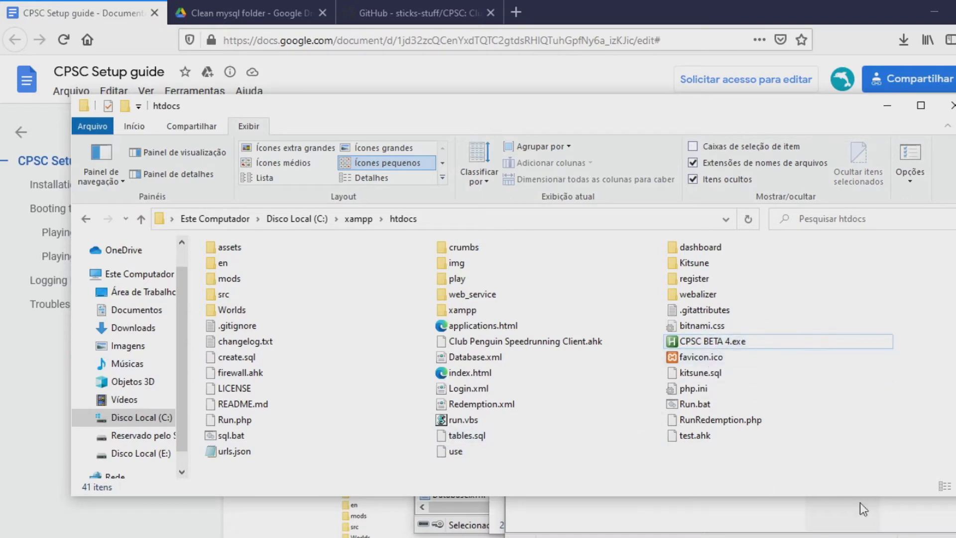
click(362, 220)
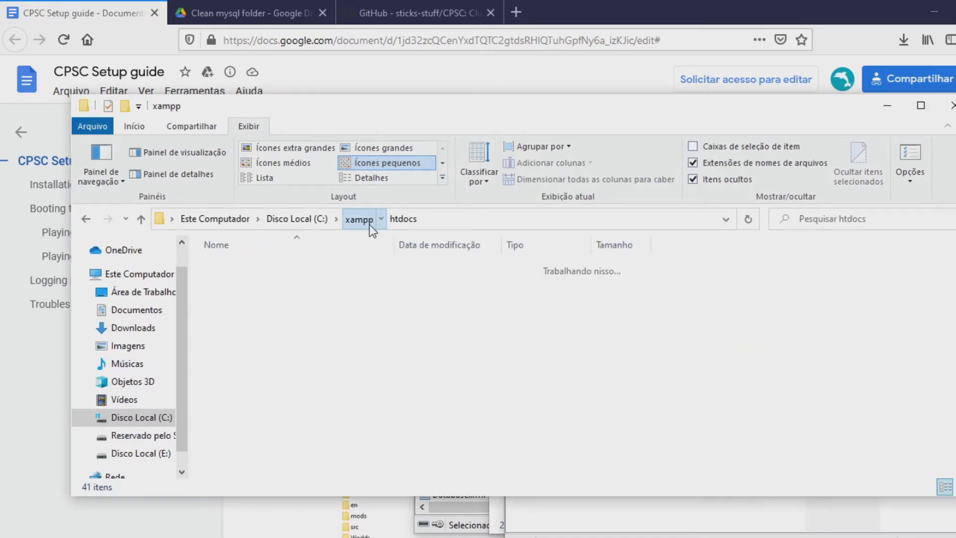
scroll(391, 403, down, 6)
scroll(391, 402, down, 7)
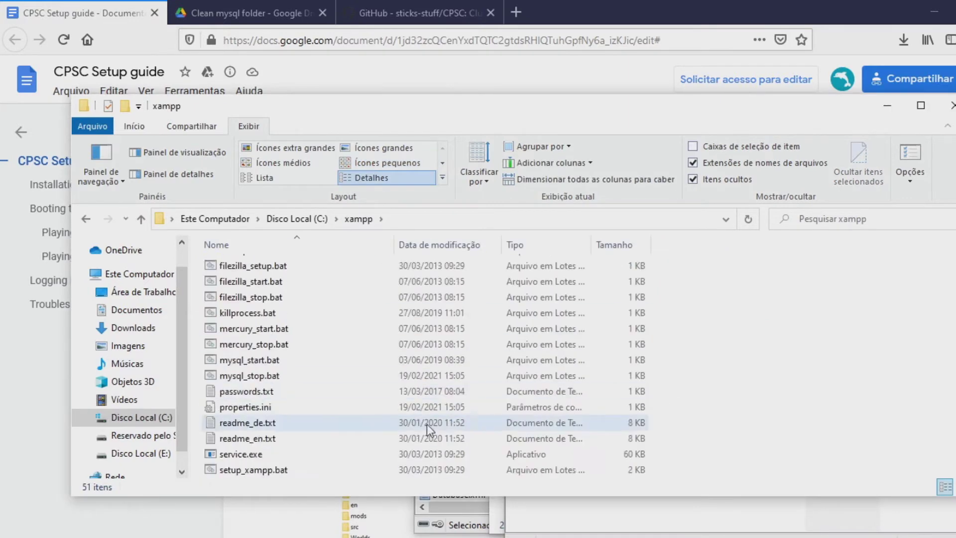
Launch xampp-control.exe in English and stop the Apache and MySQL services.
double_click(294, 454)
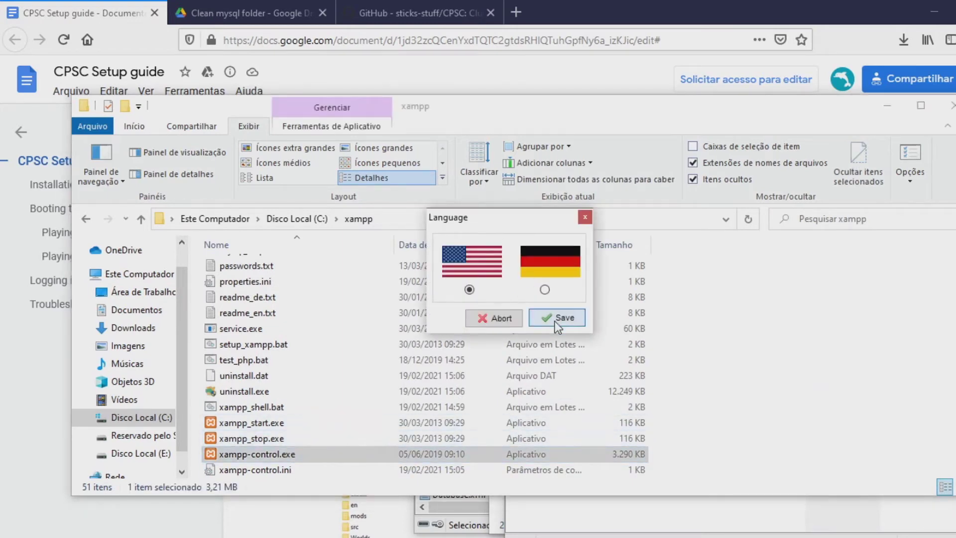
click(556, 318)
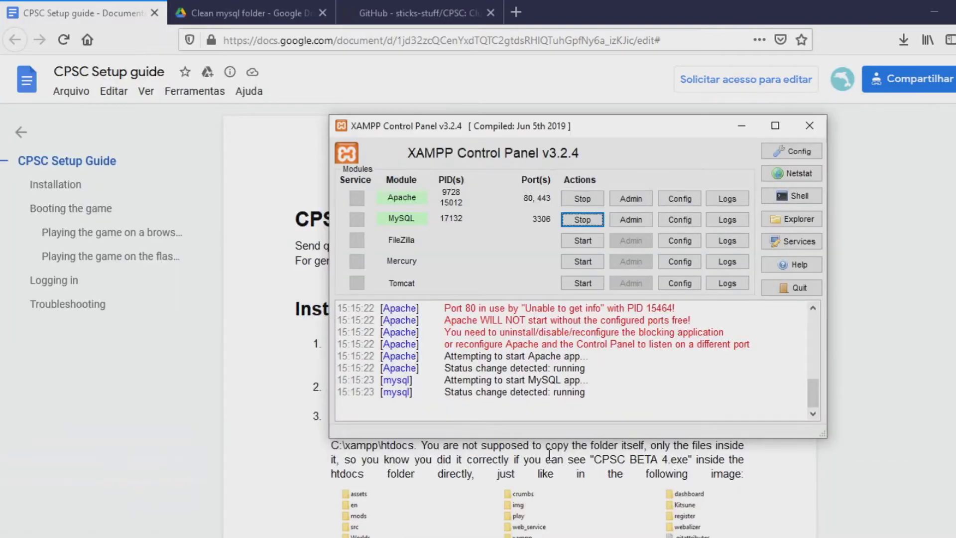
click(585, 202)
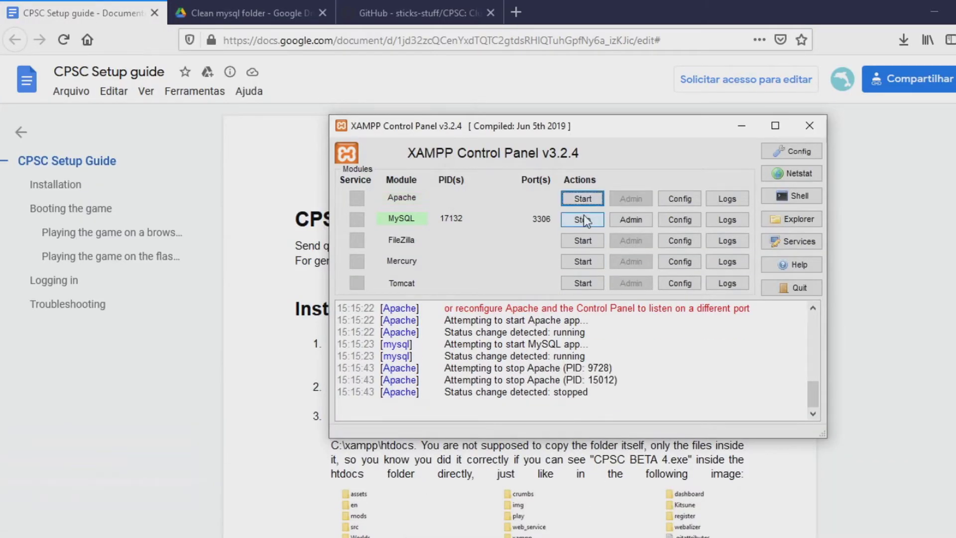
click(584, 218)
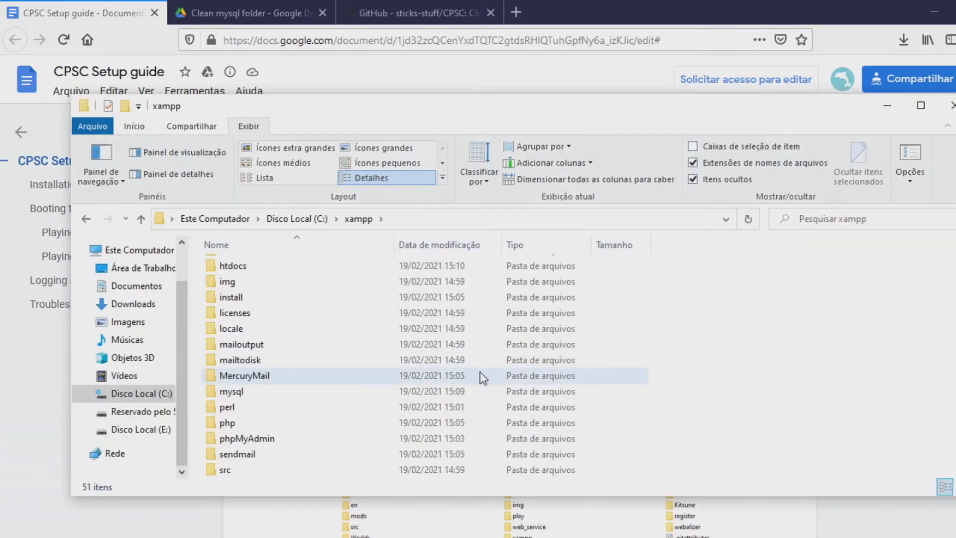
Bring the Tutorial folder window forward.
scroll(483, 379, down, 2)
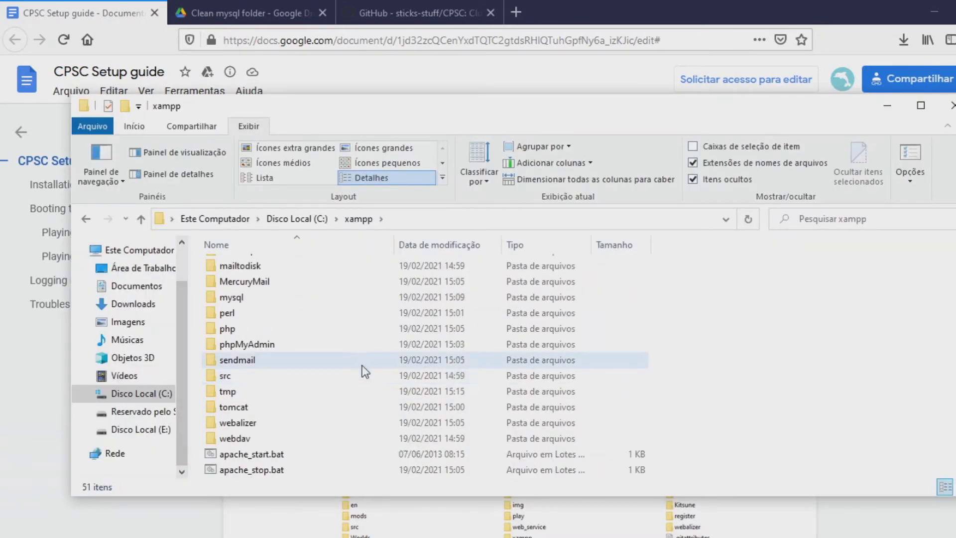
scroll(289, 335, up, 1)
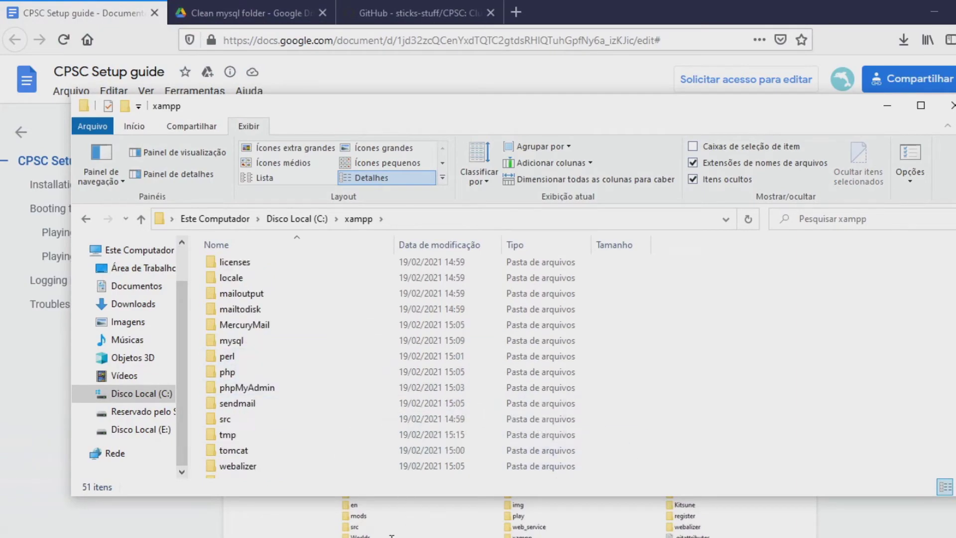
click(438, 537)
click(462, 527)
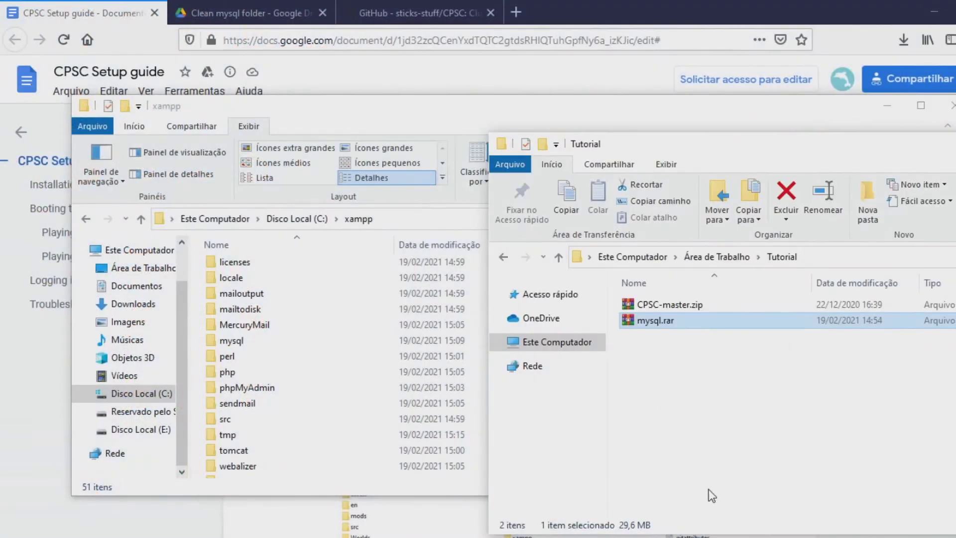
Open mysql.rar in WinRAR and drag its mysql folder into C:\xampp.
double_click(668, 325)
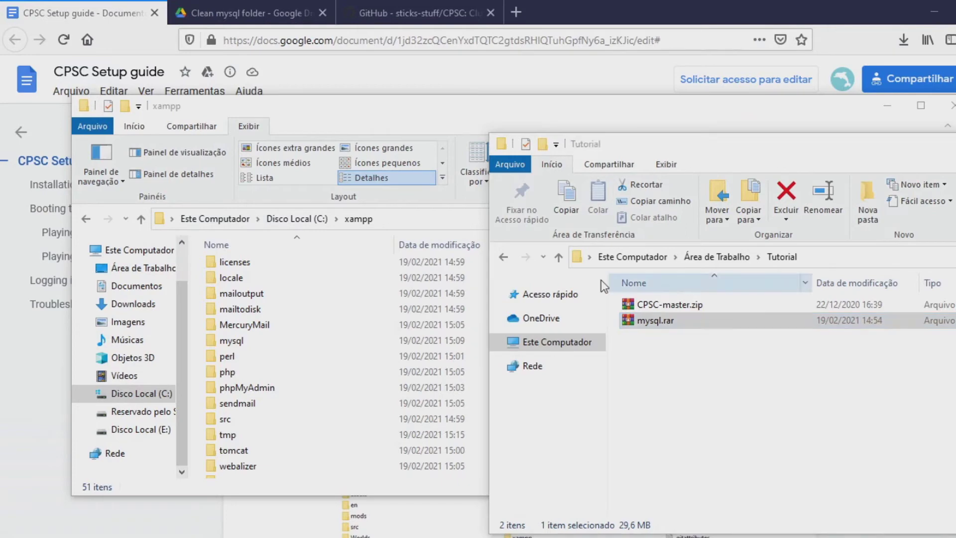
drag(575, 147, 742, 162)
click(448, 284)
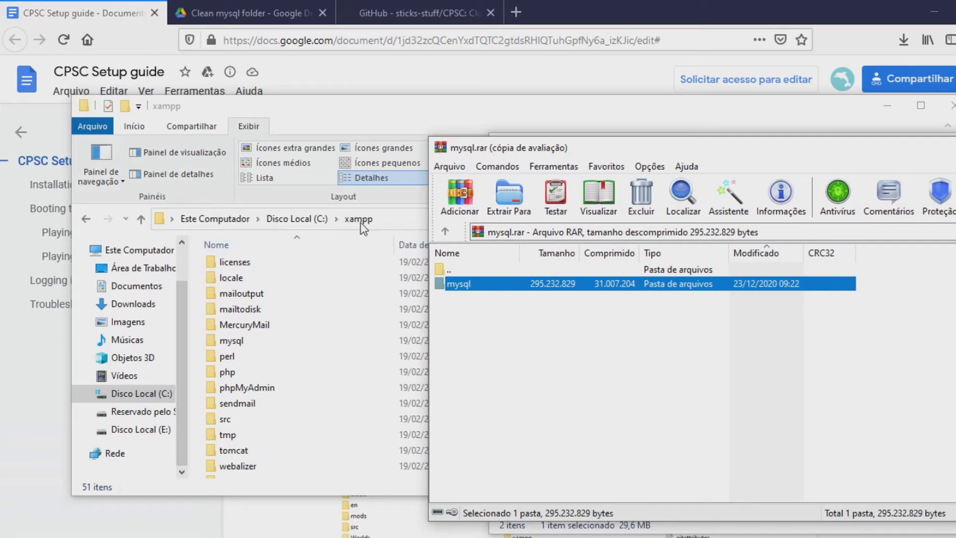
drag(505, 290, 189, 388)
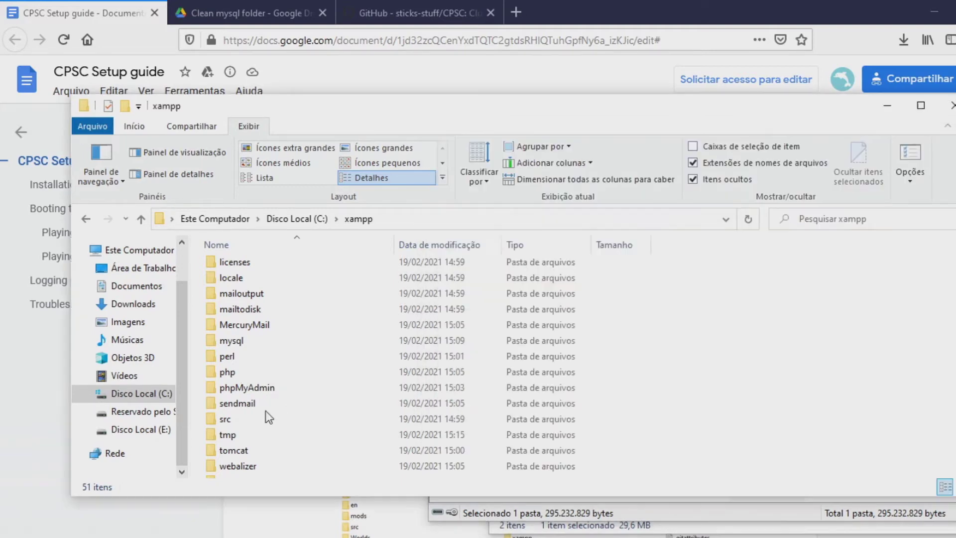
Check the new mysql folder, then start Apache and MySQL in the XAMPP Control Panel.
click(268, 340)
scroll(309, 419, up, 3)
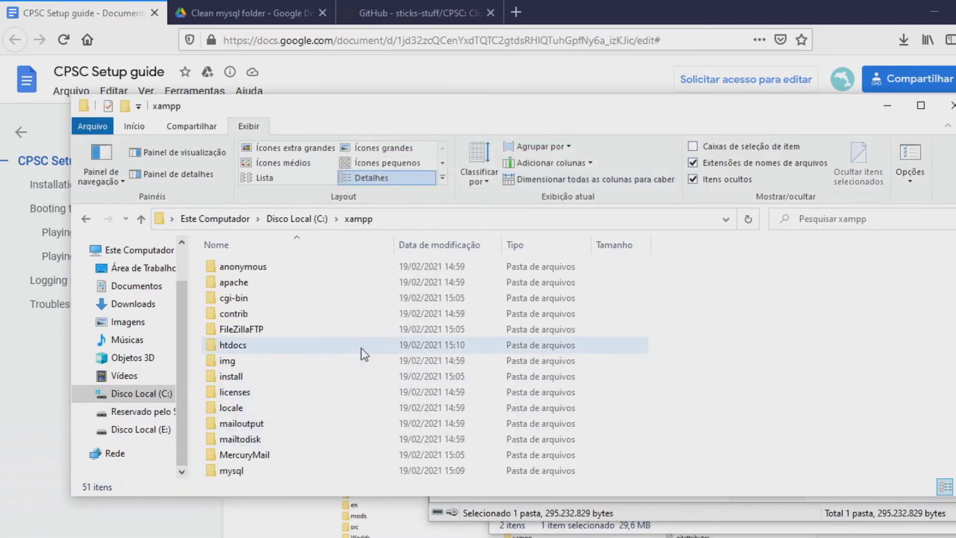
key(alt+Tab)
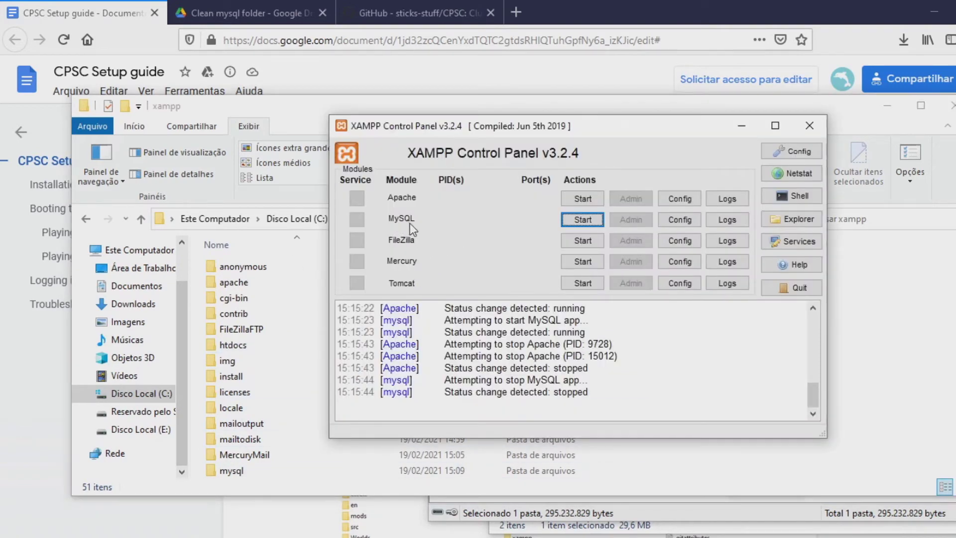
click(590, 199)
click(598, 220)
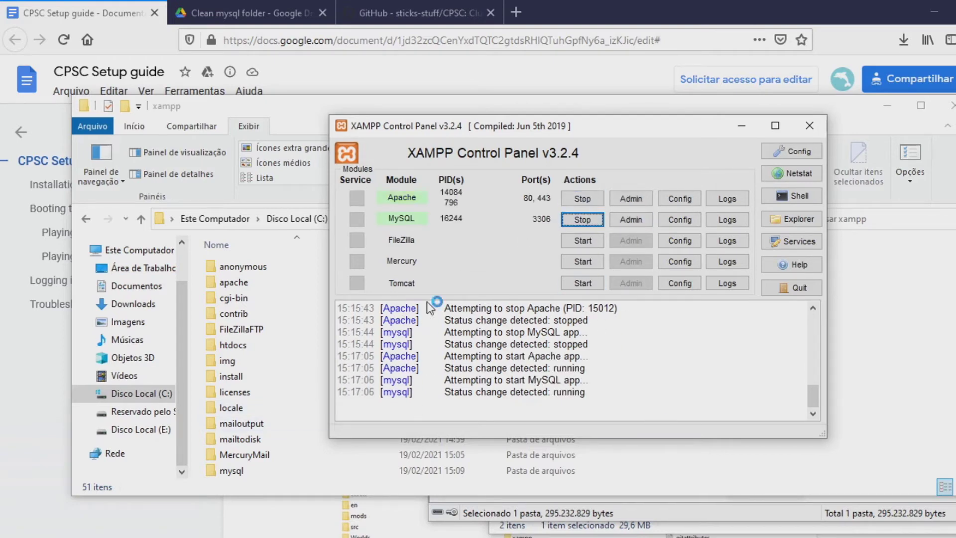
click(693, 459)
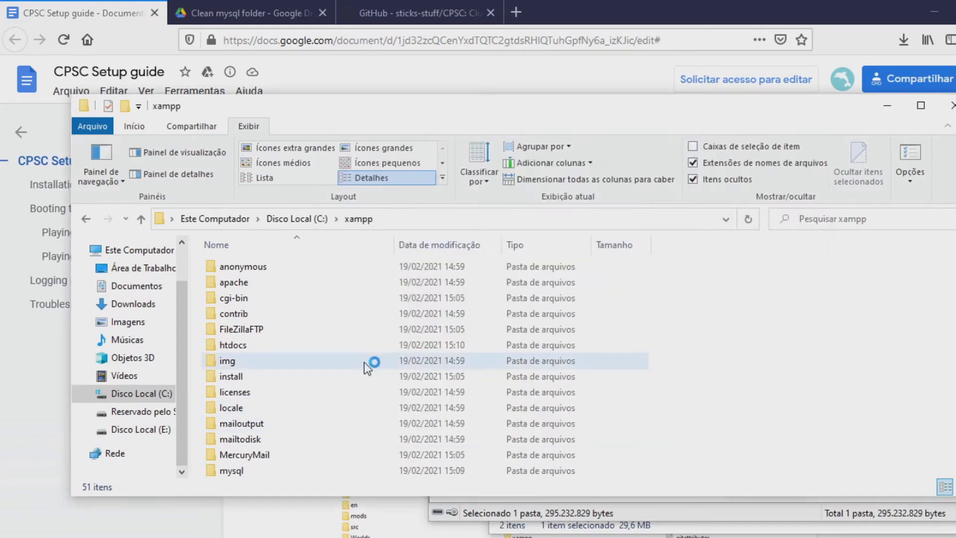
Run Run.bat from C:\xampp\htdocs to start the CPSC login, redemption and world servers.
double_click(292, 345)
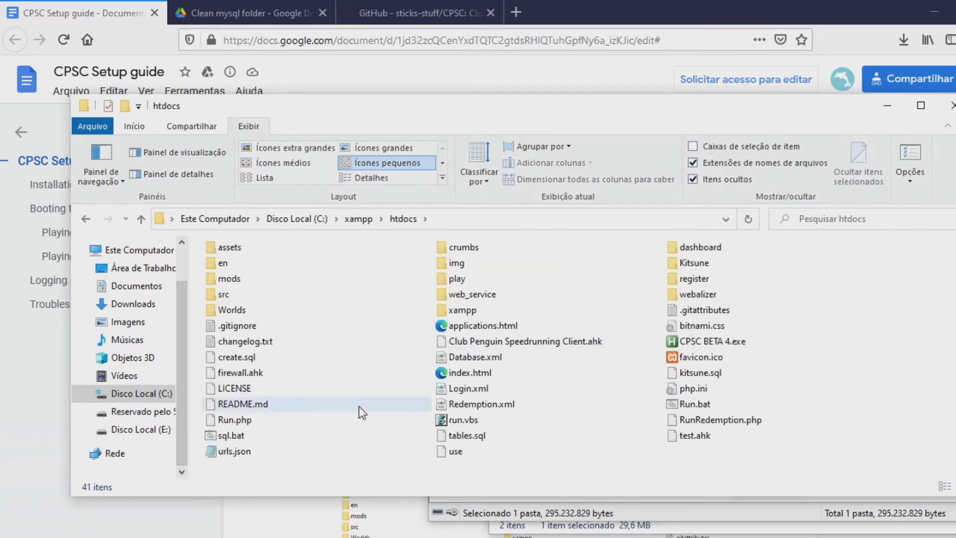
double_click(680, 410)
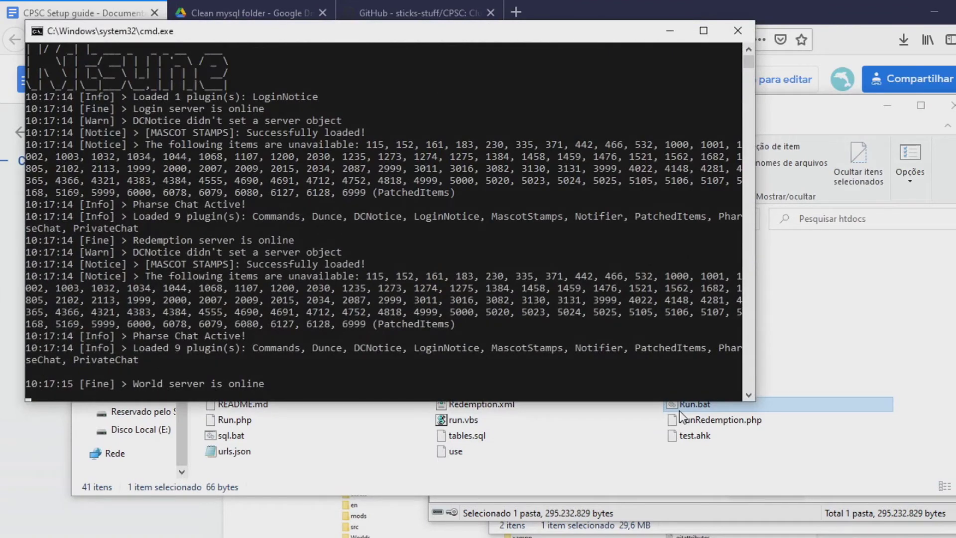
drag(280, 42, 291, 90)
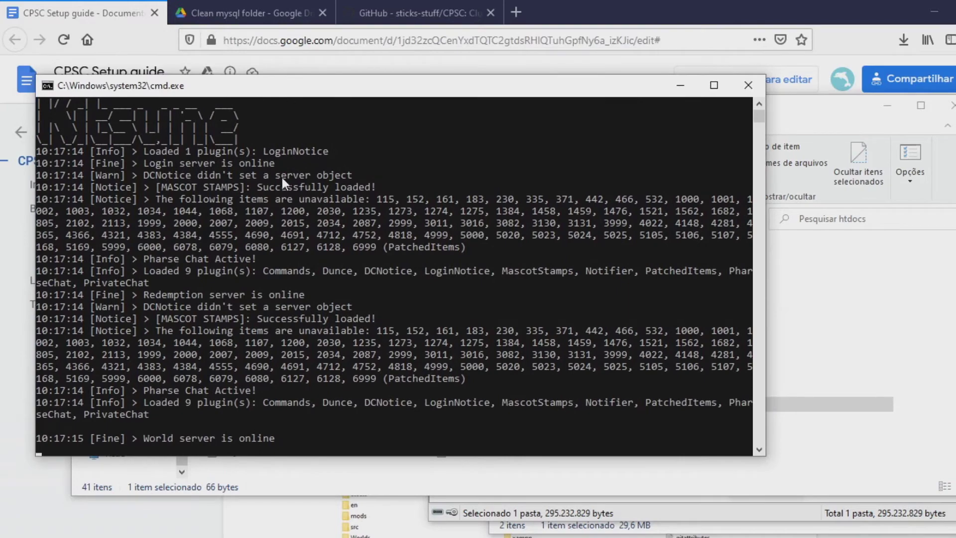
scroll(258, 235, up, 1)
scroll(199, 238, down, 1)
Confirm Apache and MySQL are still running in XAMPP, then return to the setup guide.
click(304, 498)
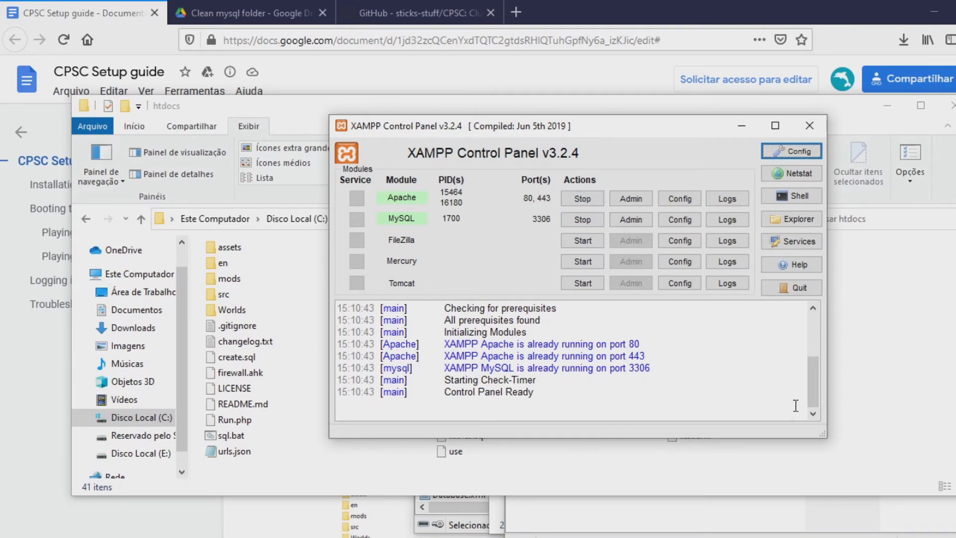
click(887, 414)
click(200, 529)
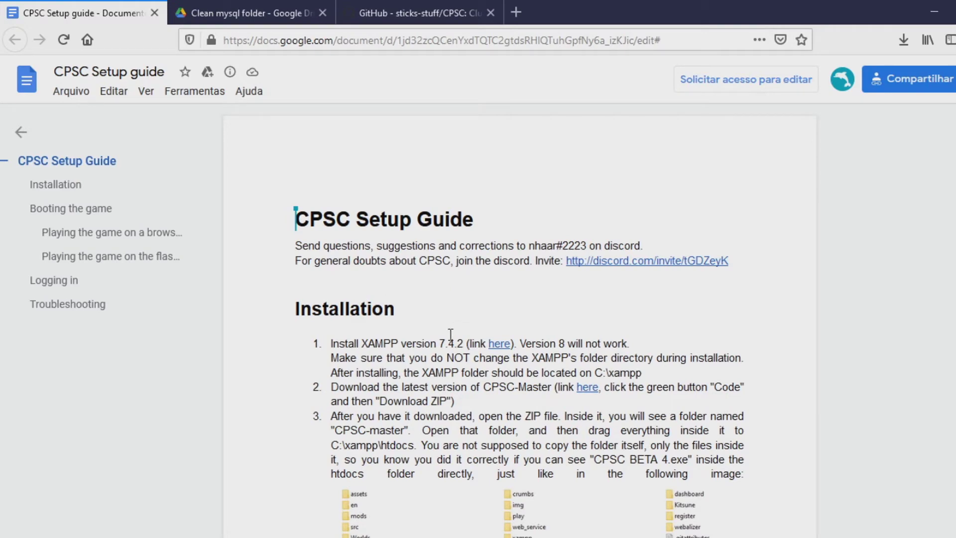
In a new tab, open speedrun.com's Club Penguin guide 'Running Flash Player on a browser'.
click(516, 13)
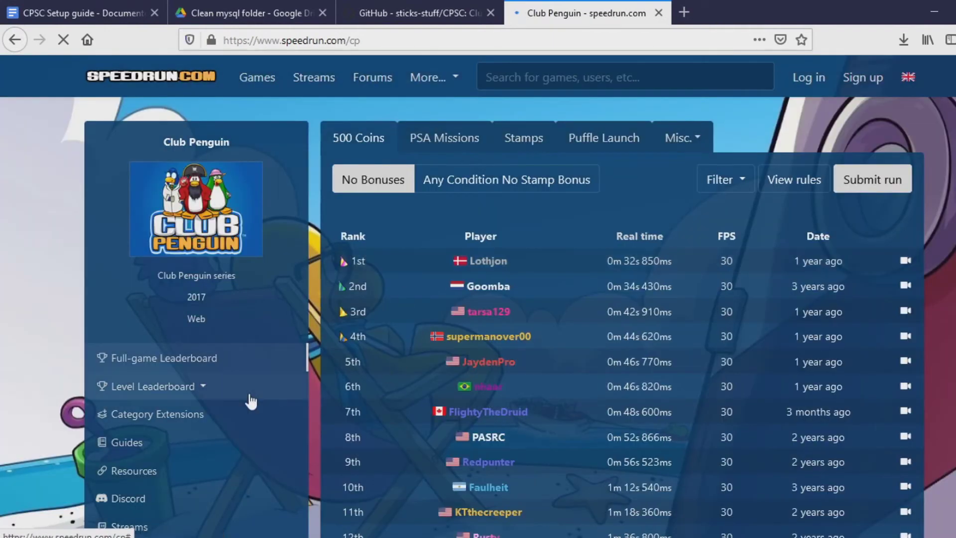
scroll(169, 414, down, 3)
click(156, 381)
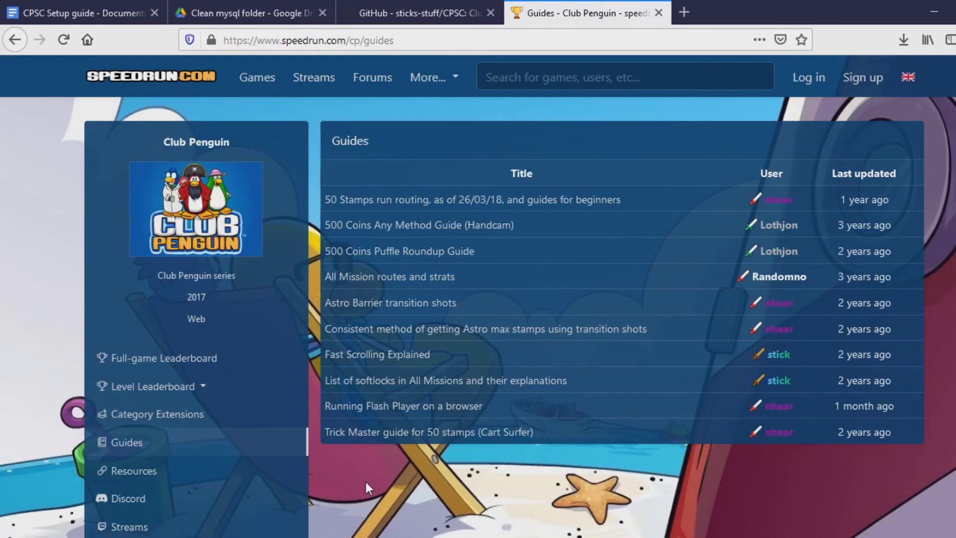
click(348, 406)
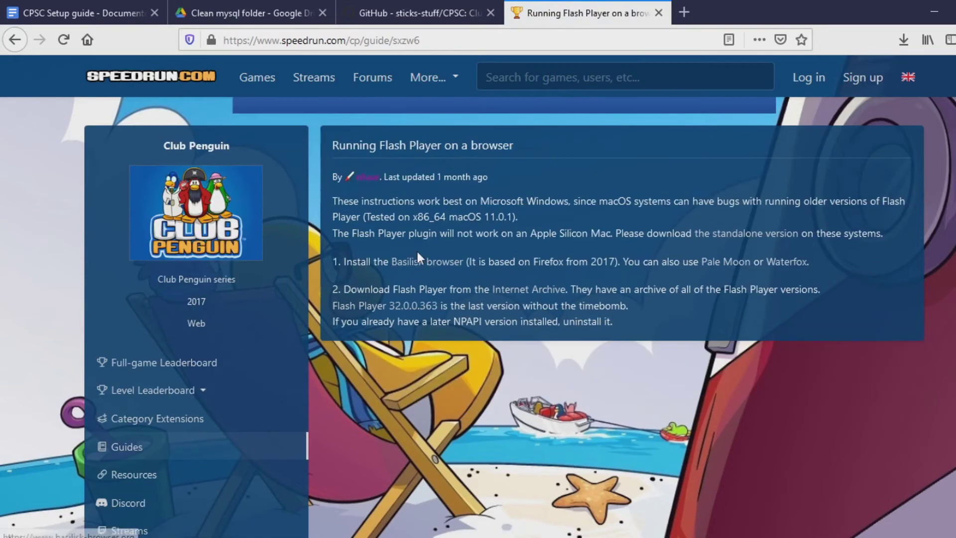
scroll(417, 249, down, 2)
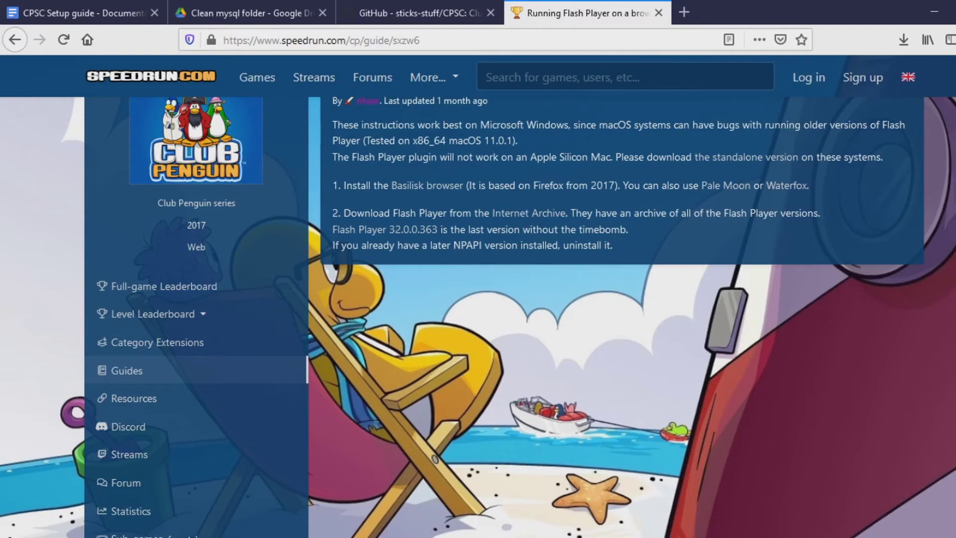
key(super+s)
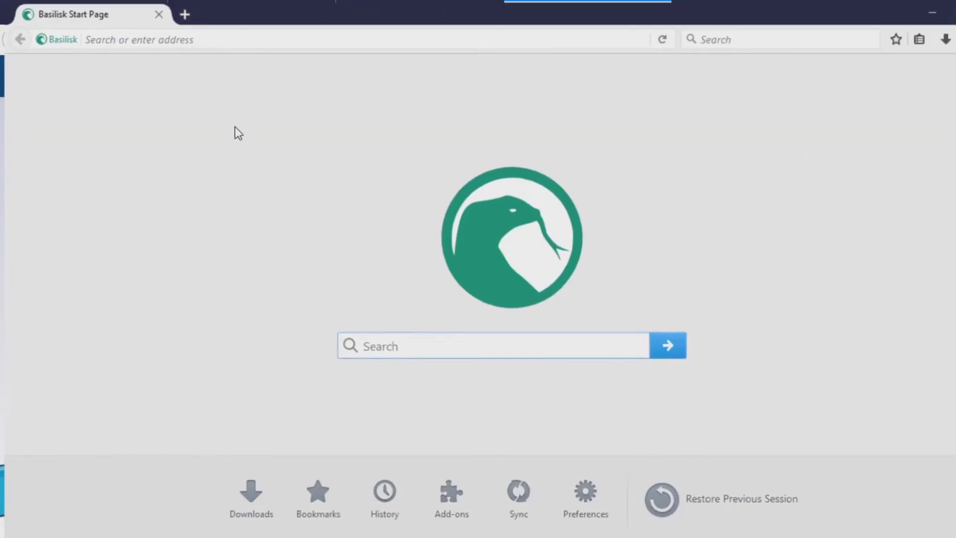
Enter localhost in the Basilisk address bar and load it.
click(235, 37)
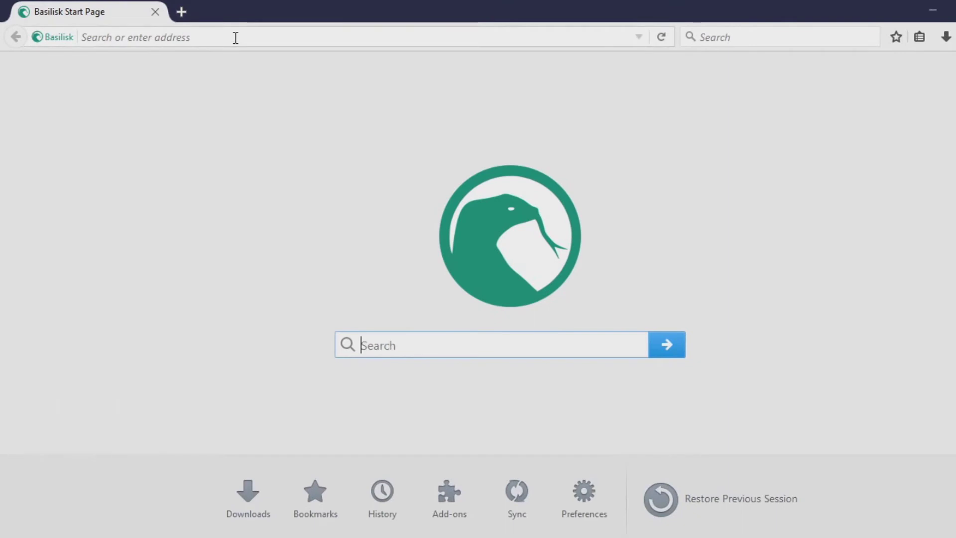
text(localhost/)
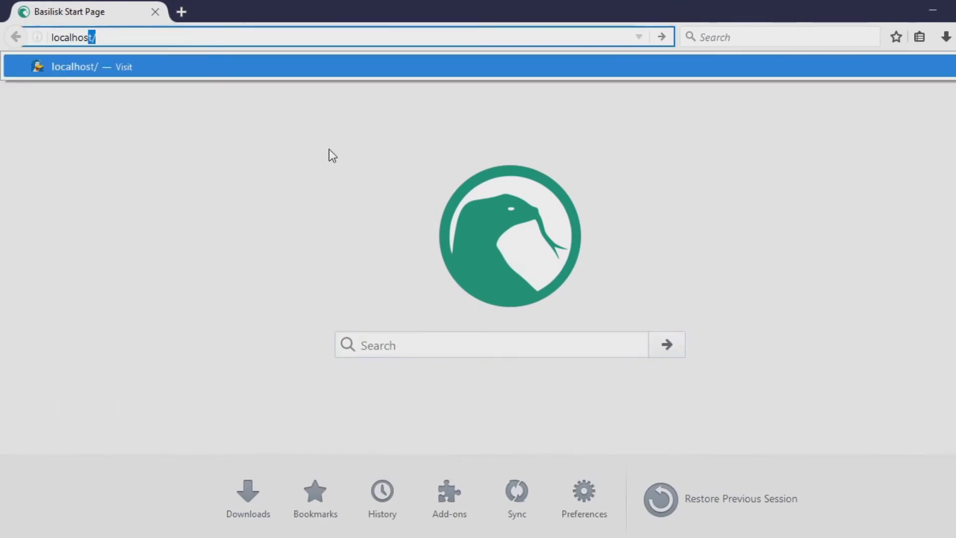
key(Return)
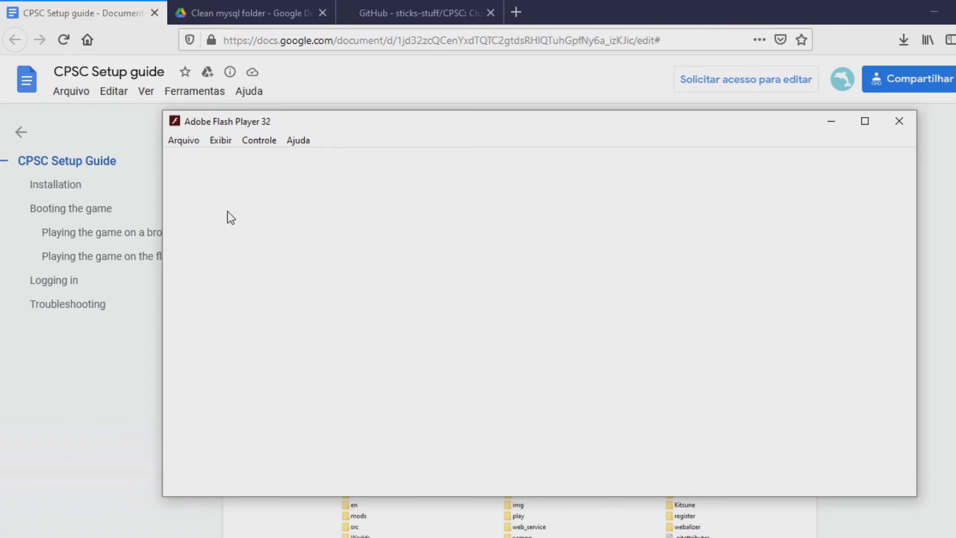
Open localhost/play/load.swf in Flash Player 32 through Arquivo > Abrir.
click(185, 140)
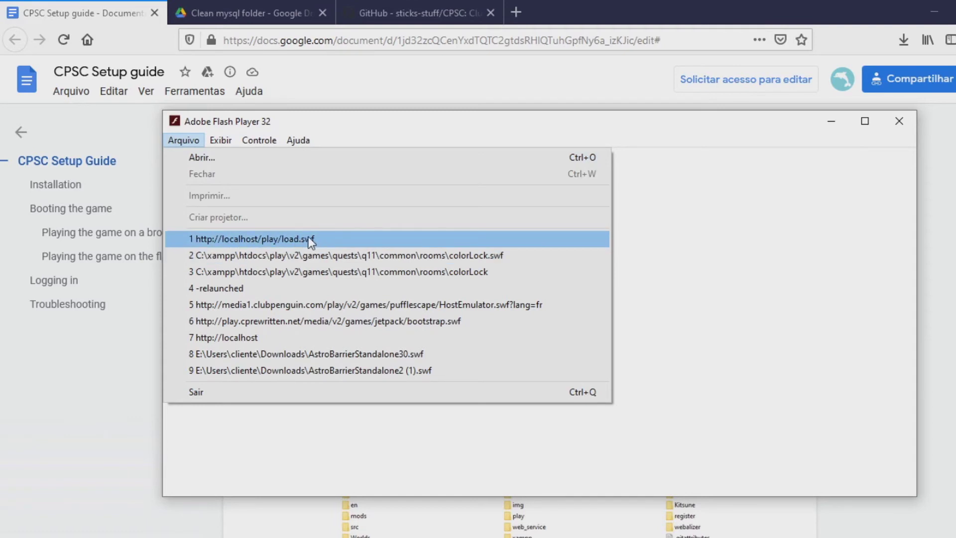
click(208, 159)
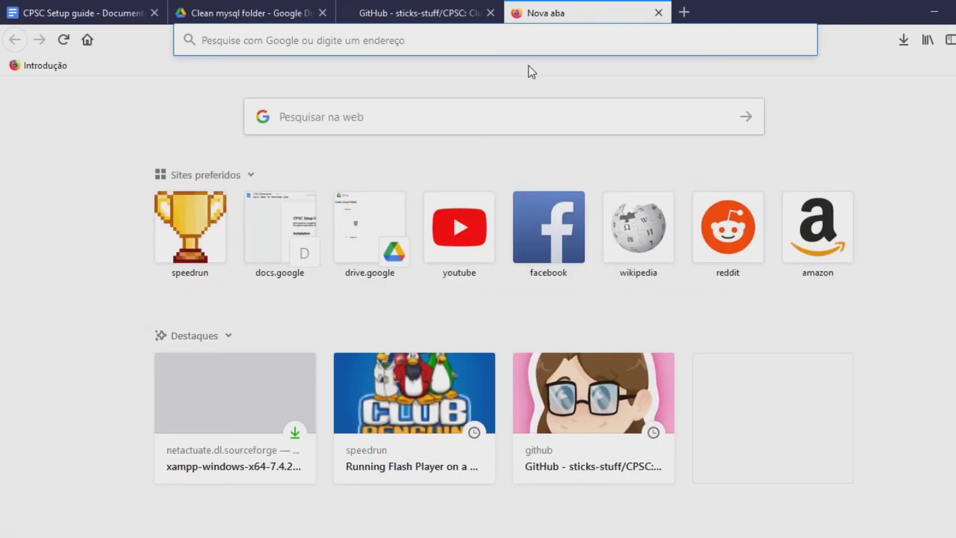
text(localho)
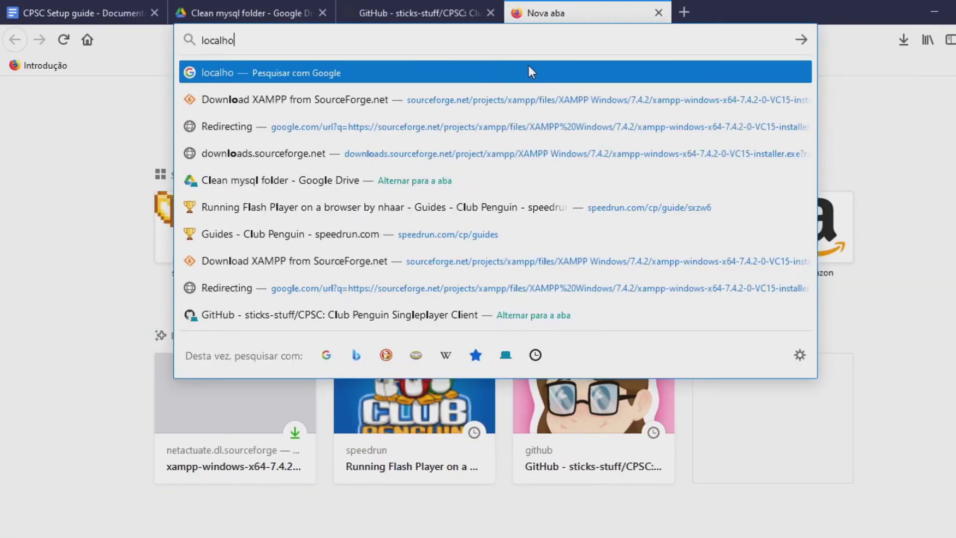
text(st/play/load.swf)
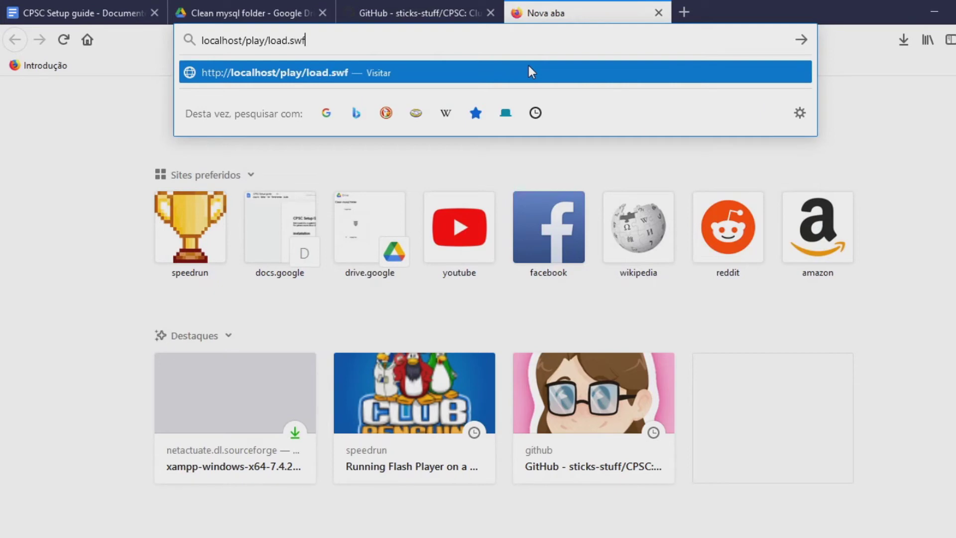
key(Return)
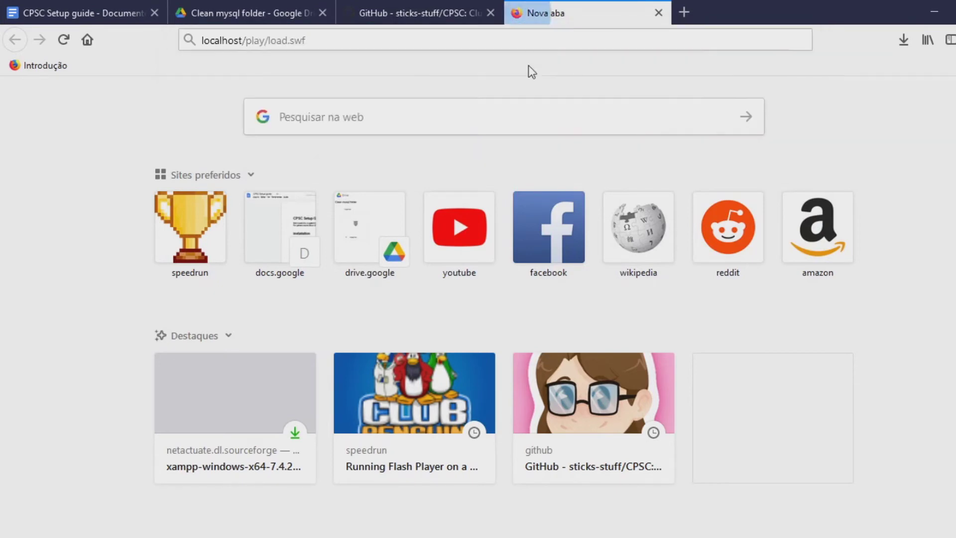
click(650, 167)
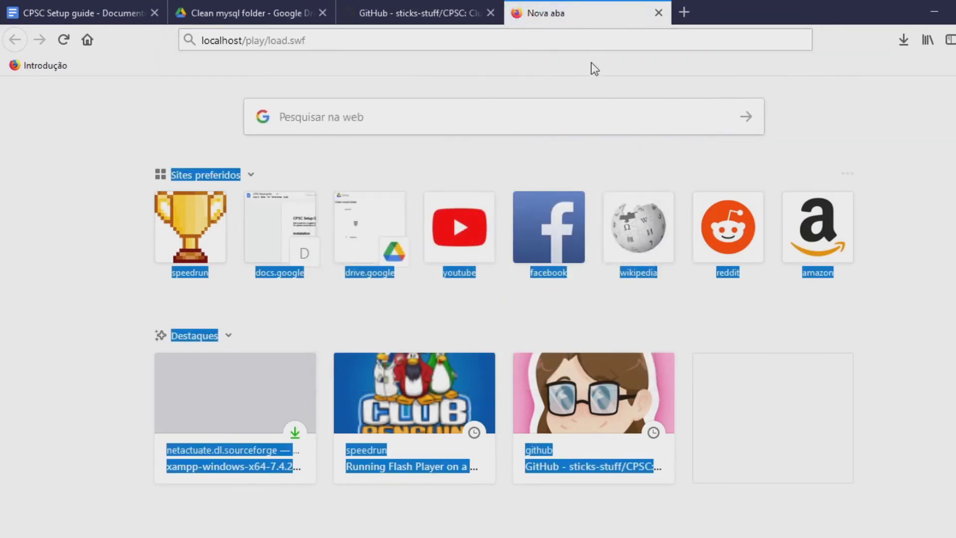
click(568, 45)
key(ctrl+c)
key(alt+Tab)
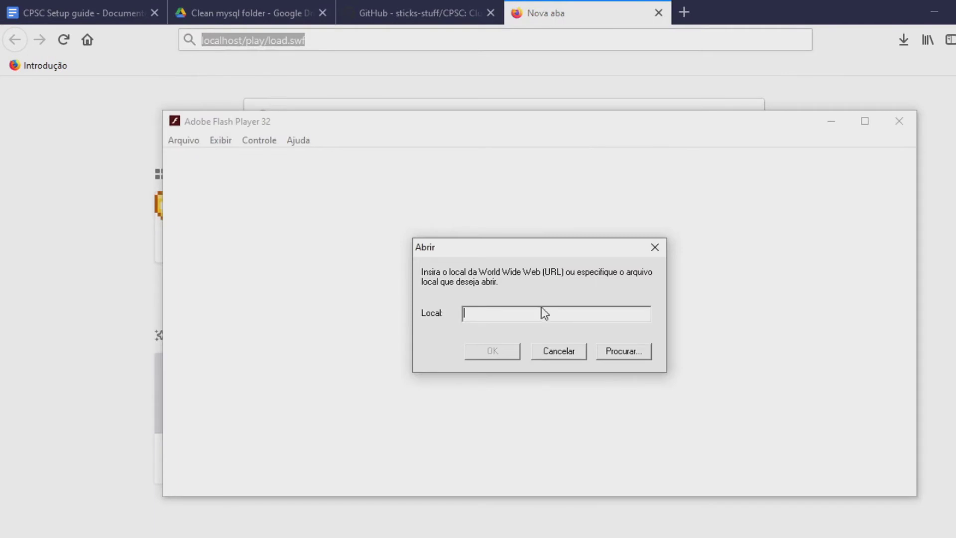
key(ctrl+v)
click(504, 356)
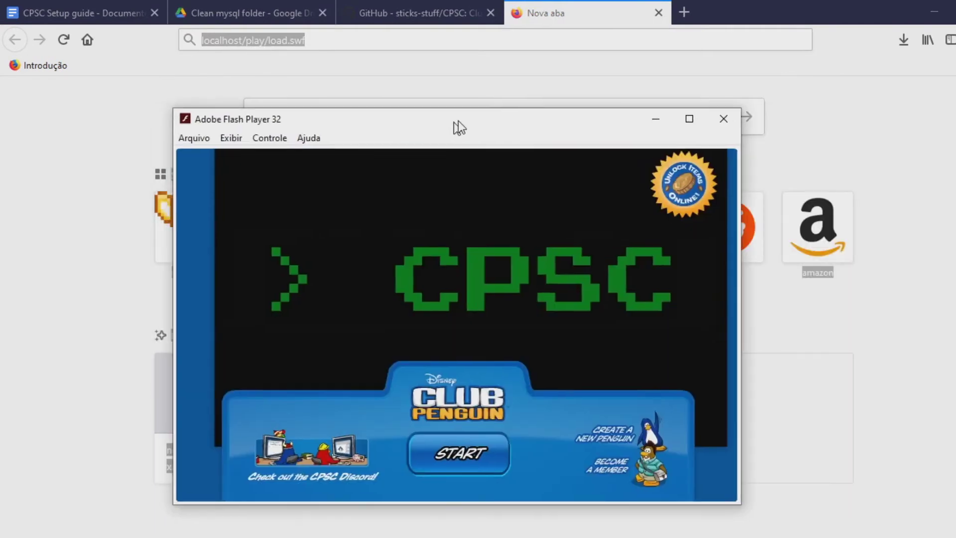
drag(458, 121, 522, 115)
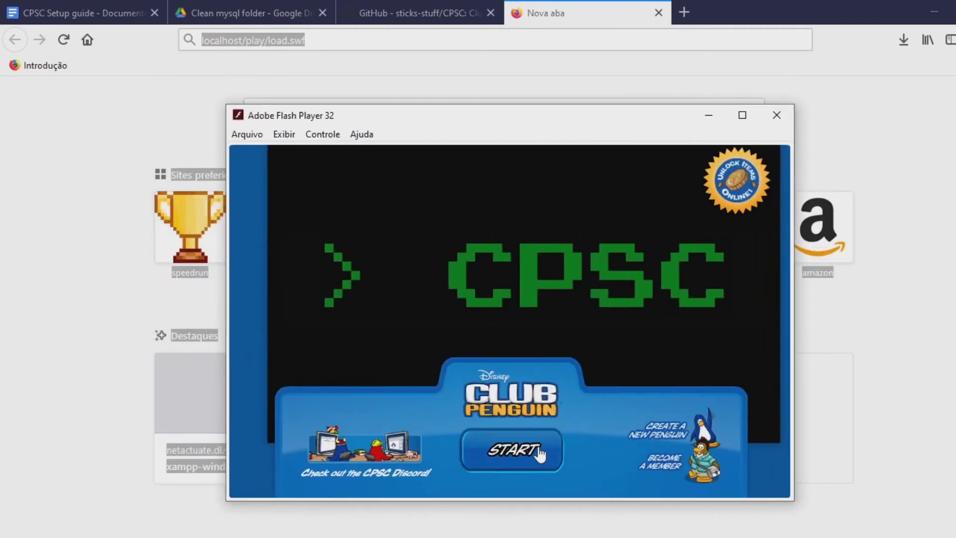
Start the game, log in as Tutorial and join the Ice Berg server.
click(85, 13)
key(alt+Tab)
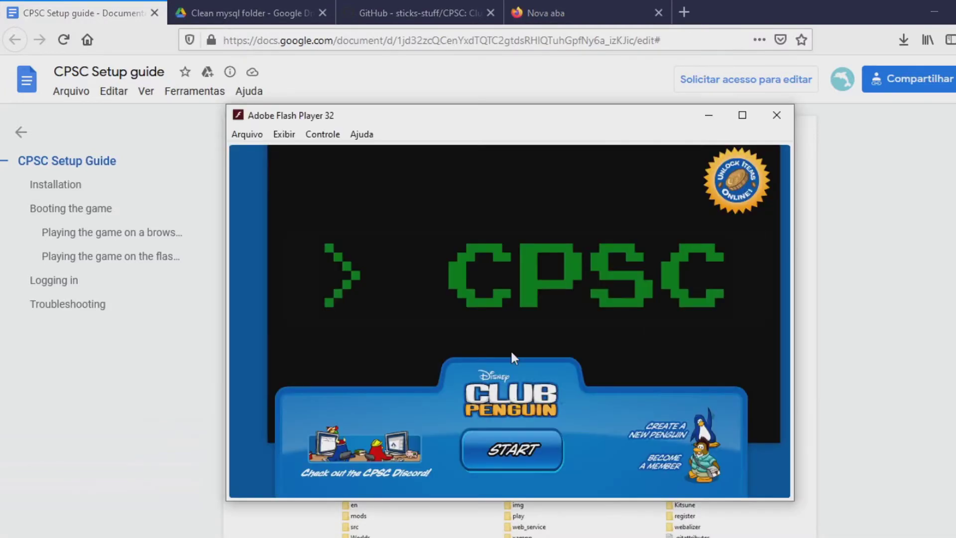
click(523, 475)
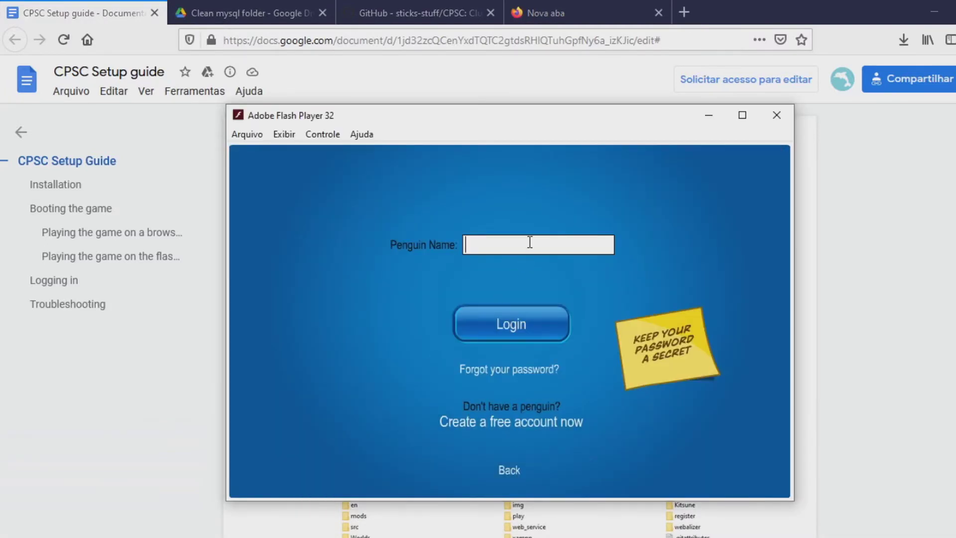
text(Tutorial)
key(ctrl+a)
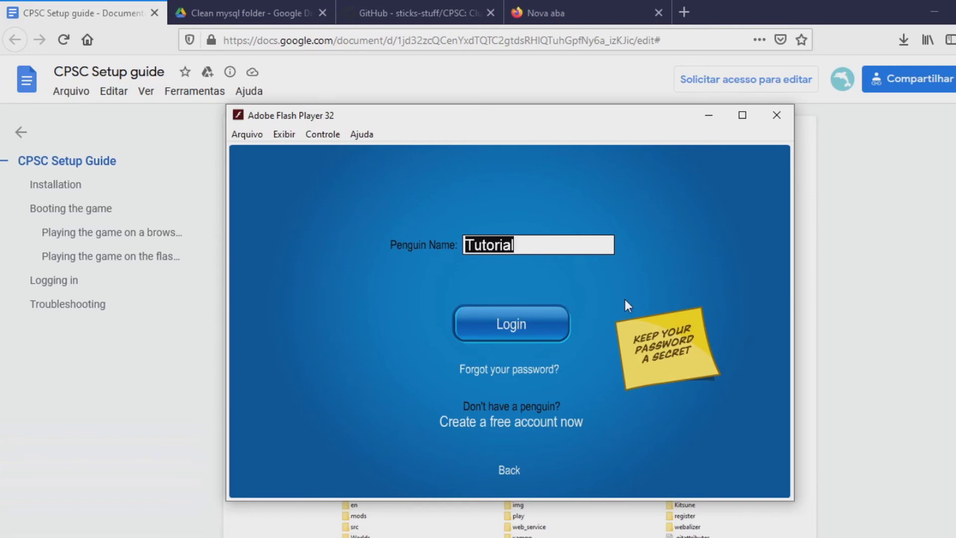
click(583, 249)
click(557, 323)
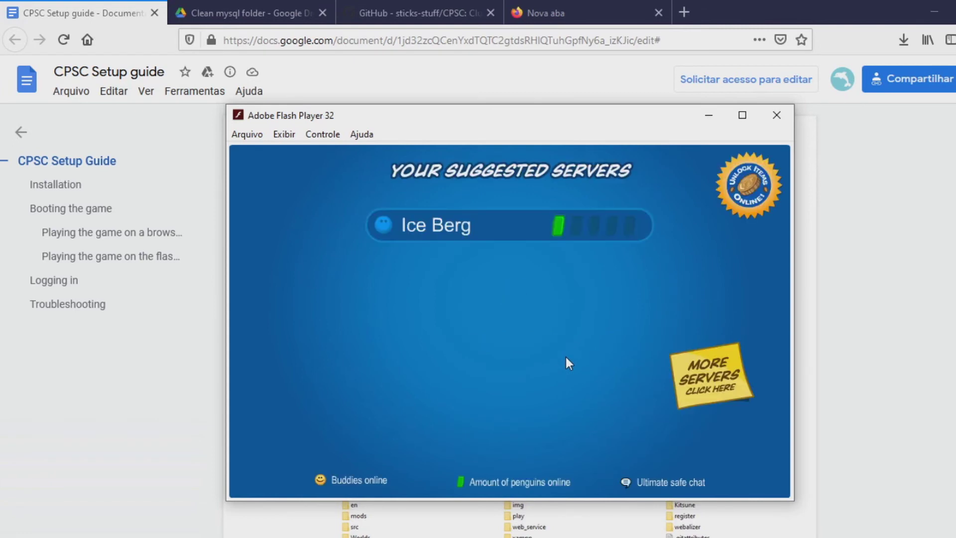
click(580, 225)
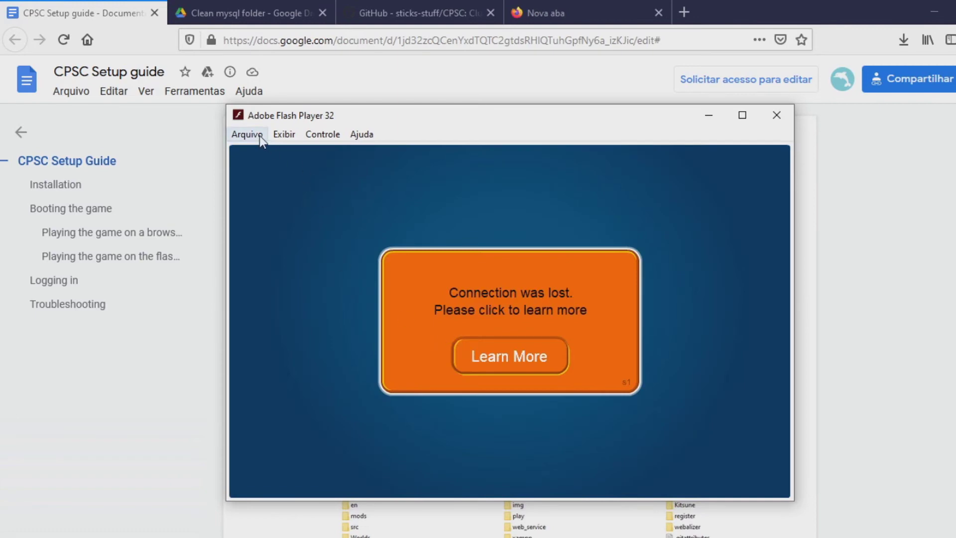
Reload load.swf from recent files, log in as Tutorial again, join Ice Berg and dismiss the Getting started popup.
click(247, 134)
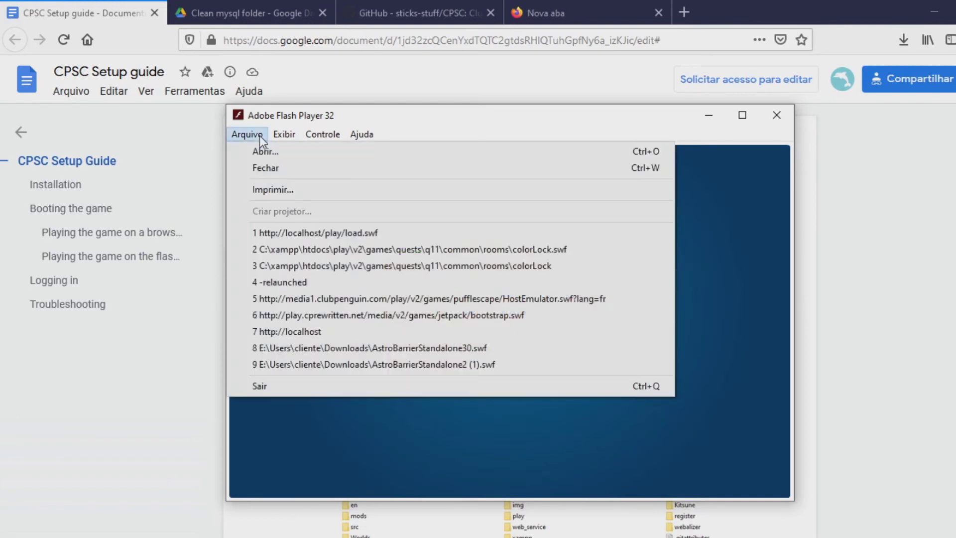
click(264, 233)
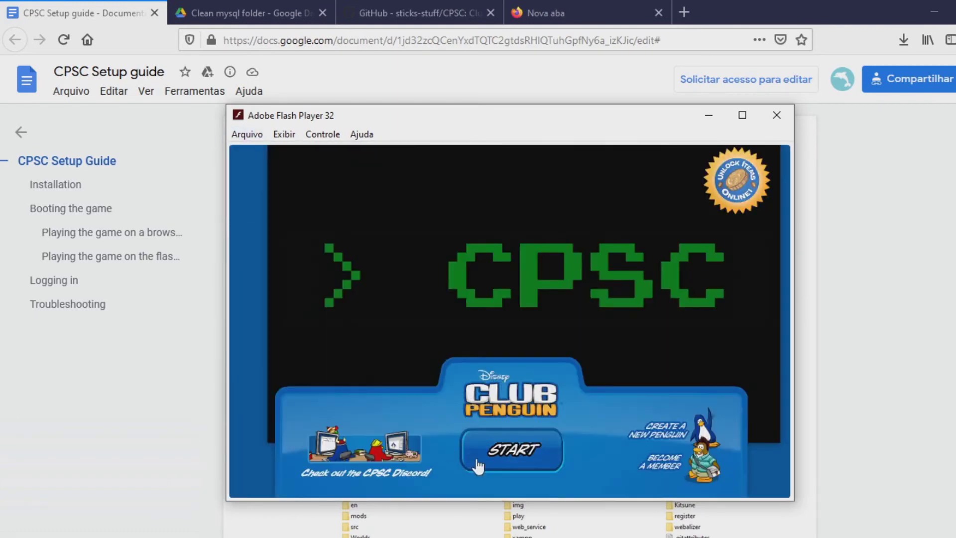
click(508, 456)
text(Tutorial)
click(543, 322)
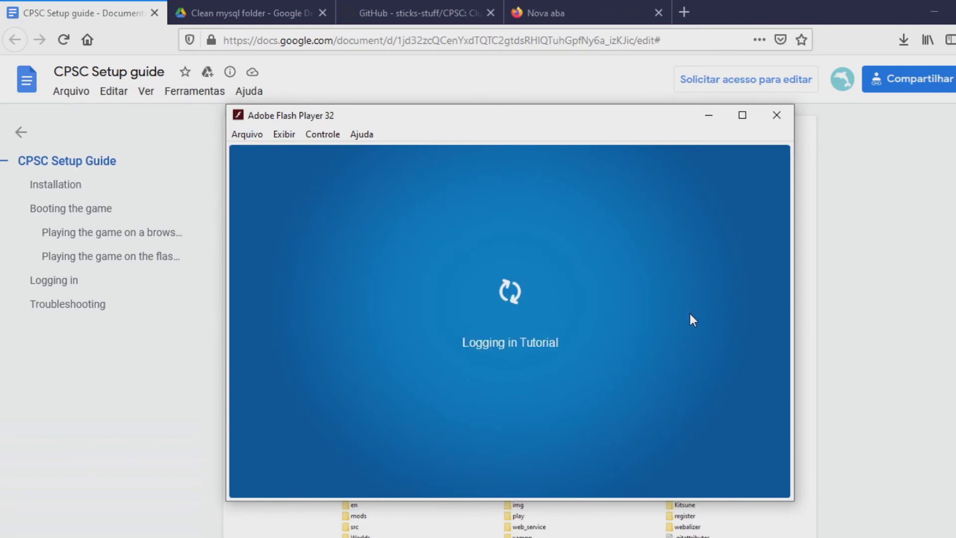
click(641, 232)
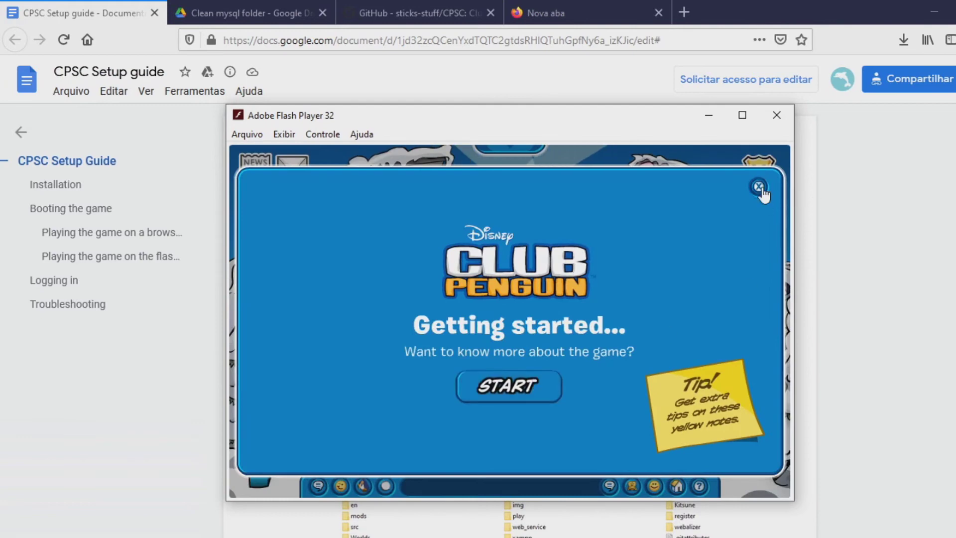
click(759, 187)
Walk the penguin around the Town with several clicks.
click(459, 406)
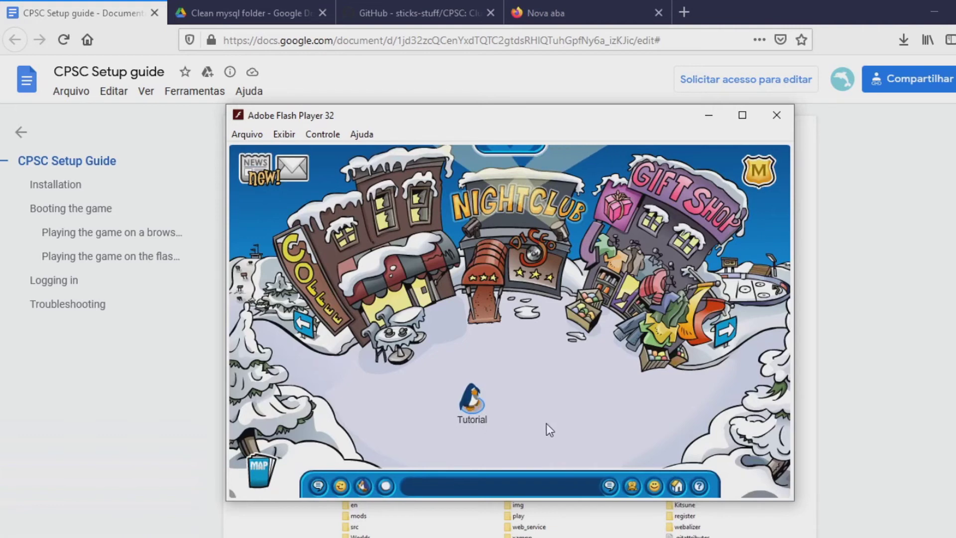
click(577, 378)
click(434, 412)
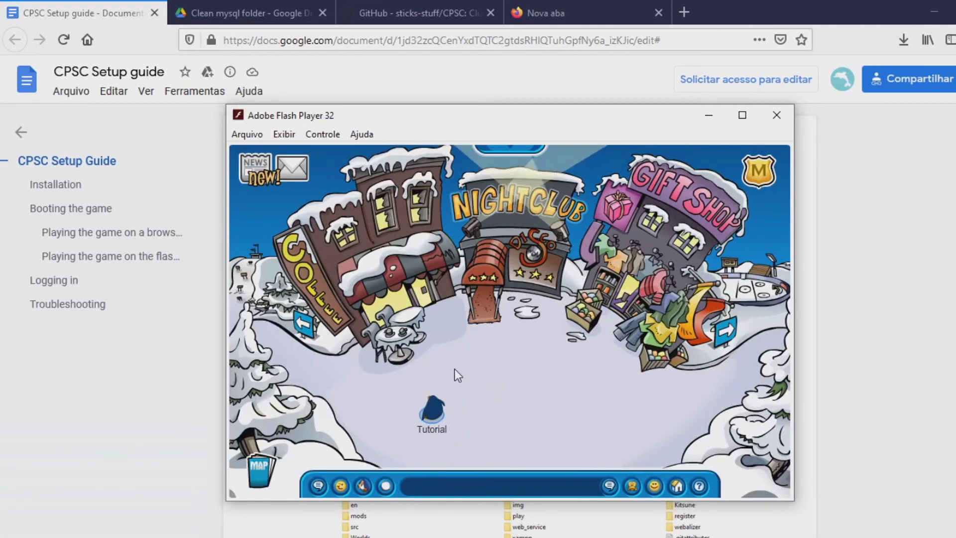
click(512, 371)
click(450, 451)
Navigate File Explorer to C:\xampp\htdocs\mods.
key(alt+Tab)
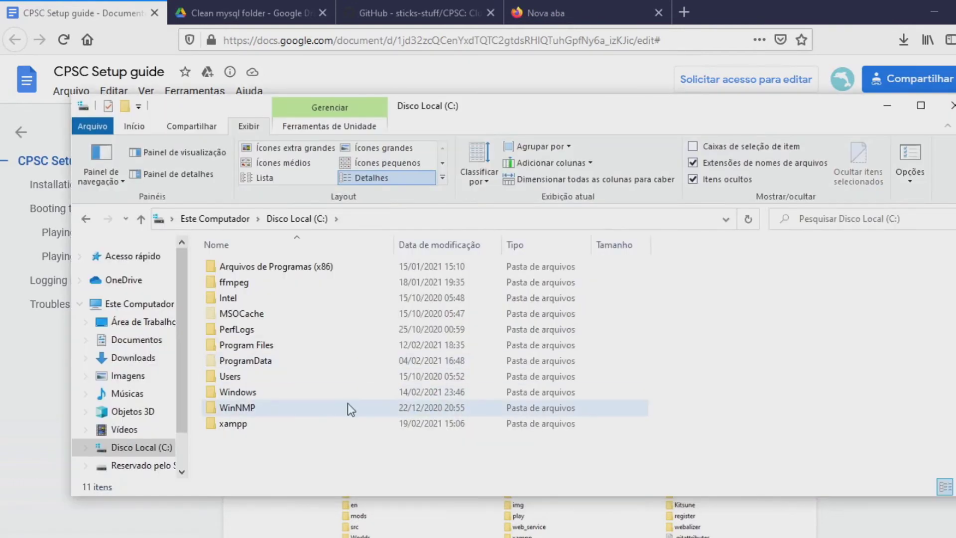
double_click(312, 426)
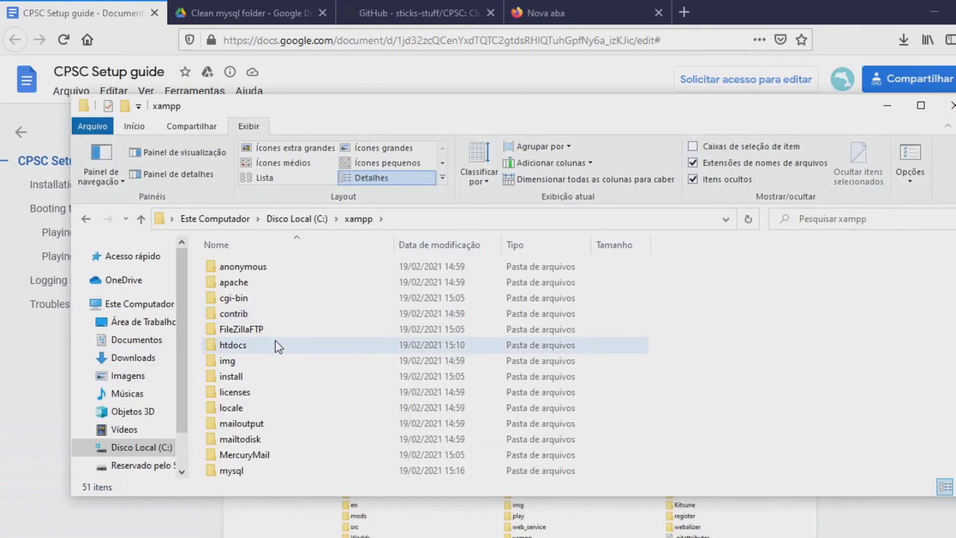
double_click(276, 335)
click(86, 219)
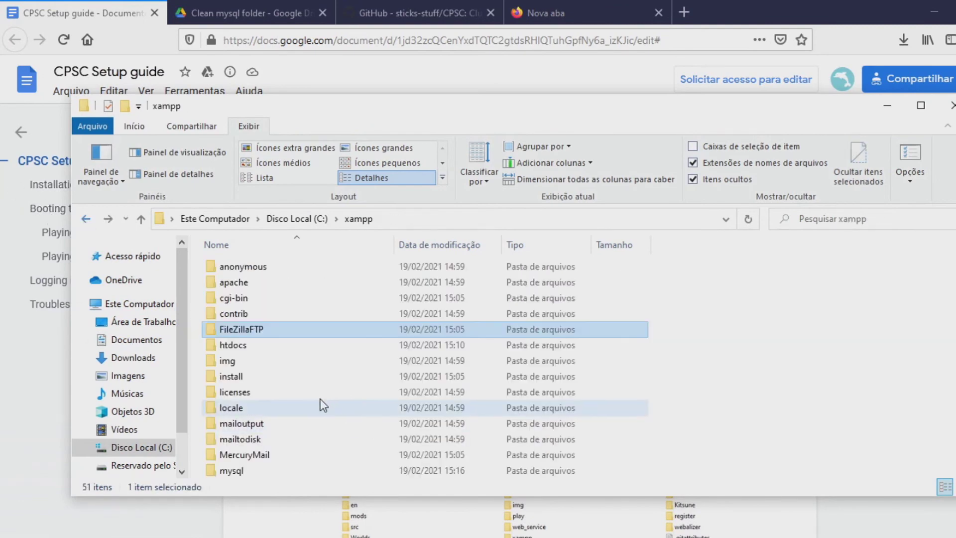
double_click(288, 347)
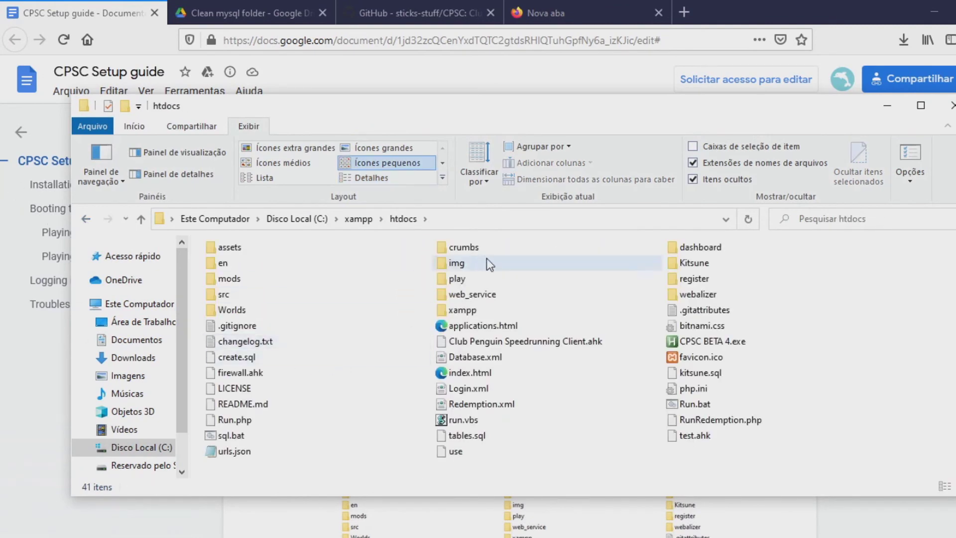
double_click(259, 281)
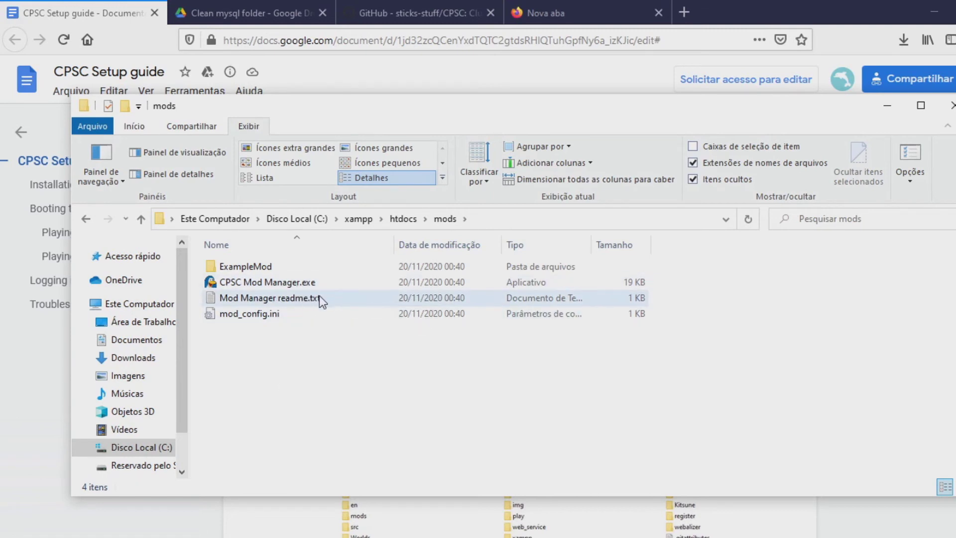
Launch CPSC Mod Manager.exe, showing only ExampleMod, and place its window beside the file list.
double_click(309, 284)
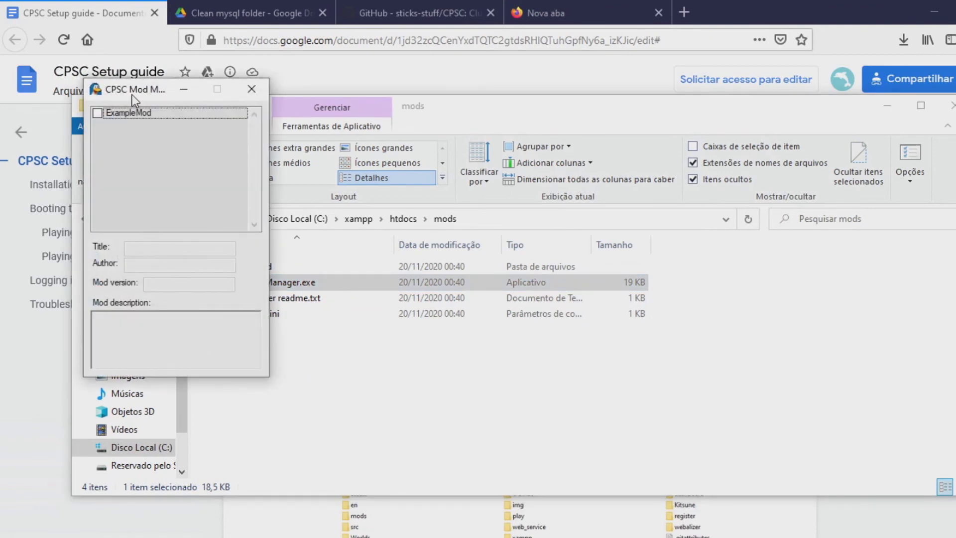
drag(134, 99, 521, 144)
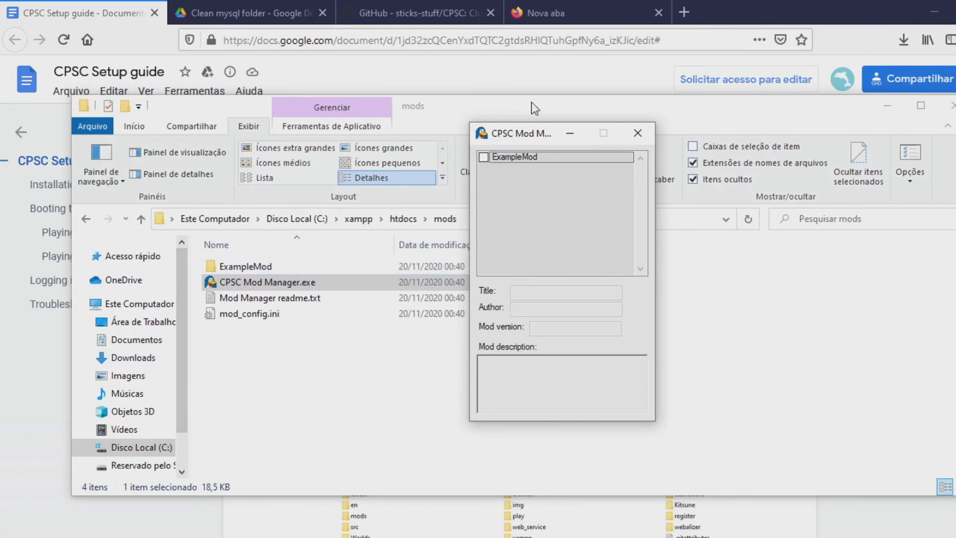
drag(512, 137, 469, 147)
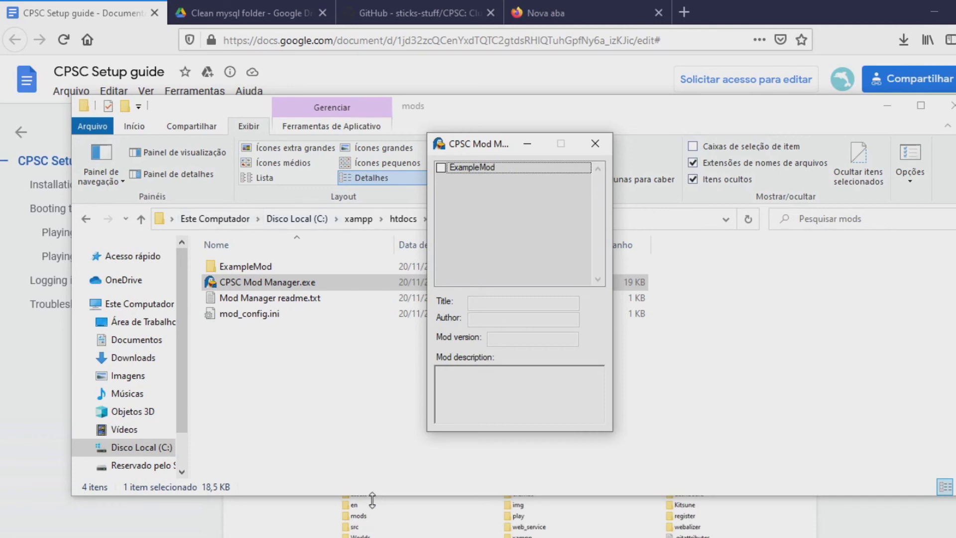
click(345, 508)
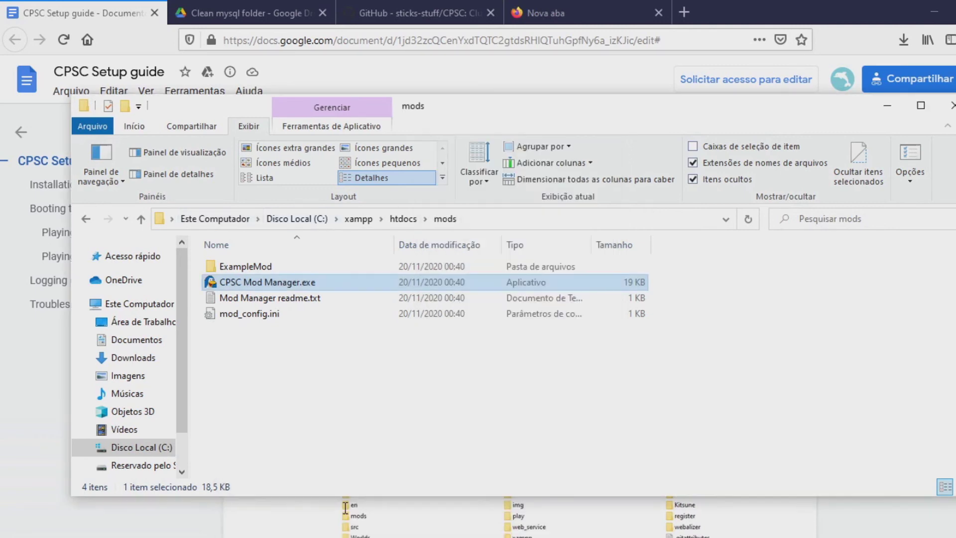
Copy the Nov2011PetShop folder from the E: mods folder into C:\xampp\htdocs\mods.
click(453, 509)
drag(514, 186, 560, 137)
scroll(598, 359, down, 8)
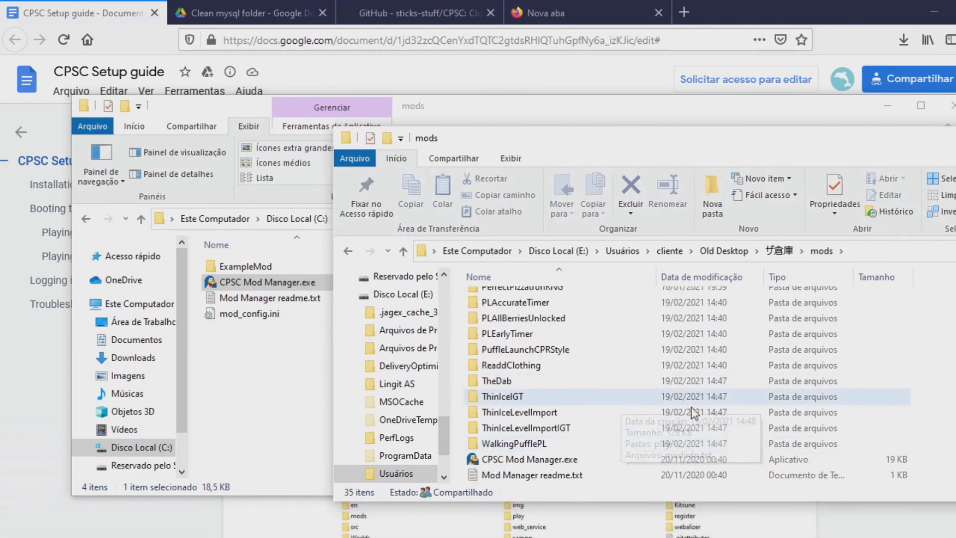
scroll(578, 382, up, 8)
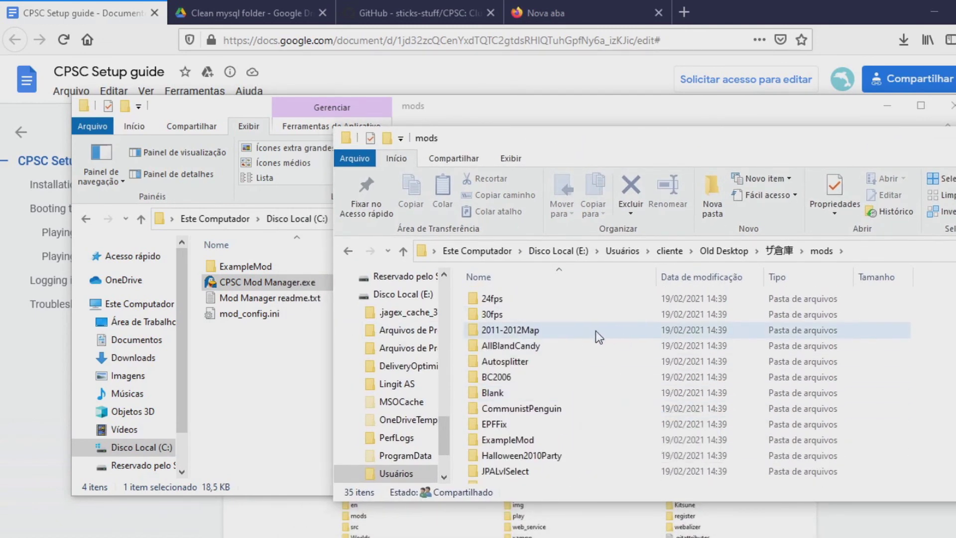
click(546, 317)
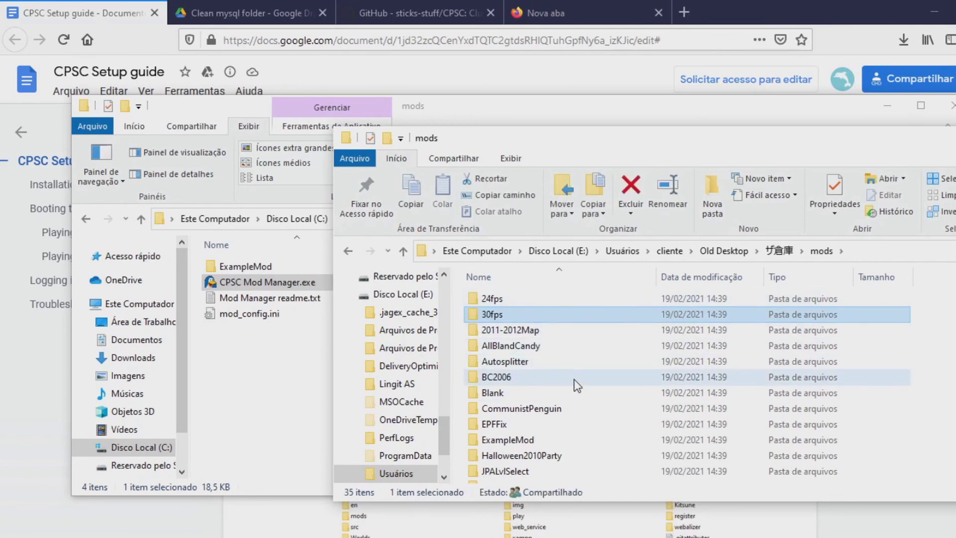
scroll(577, 385, down, 1)
scroll(553, 457, down, 2)
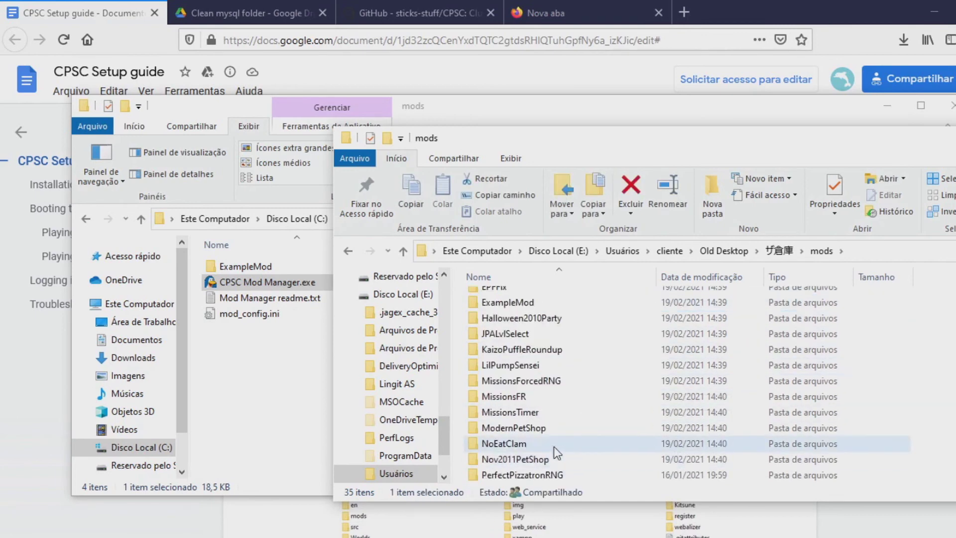
scroll(554, 448, down, 2)
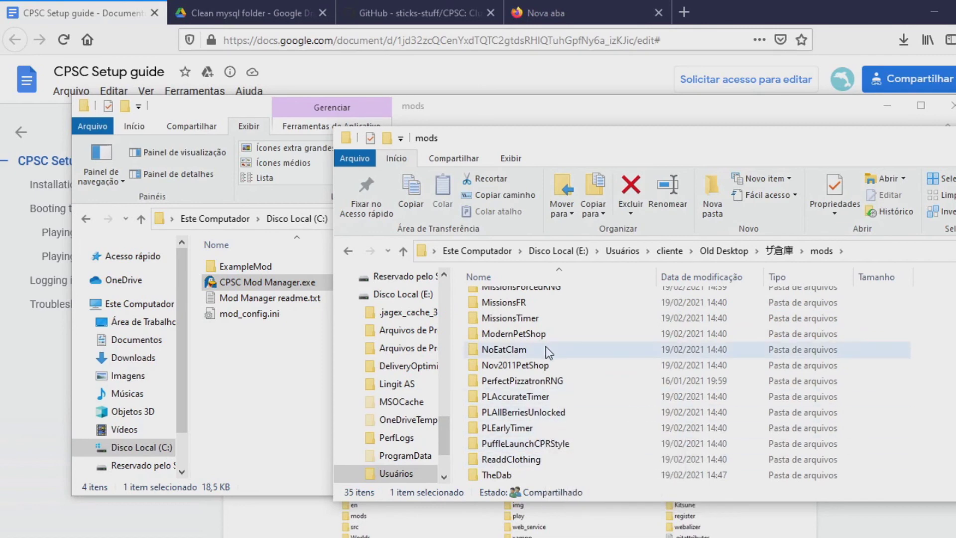
click(544, 368)
drag(552, 372, 244, 384)
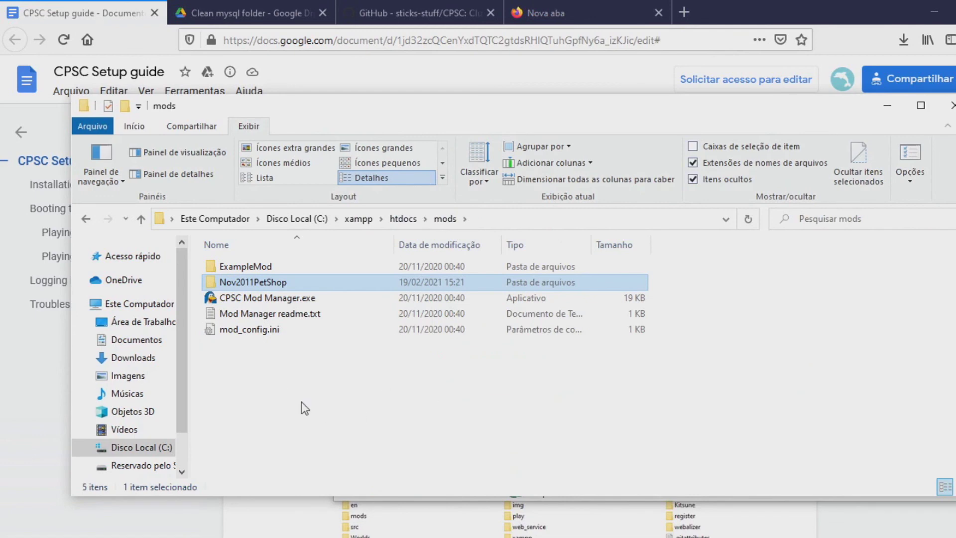
click(534, 432)
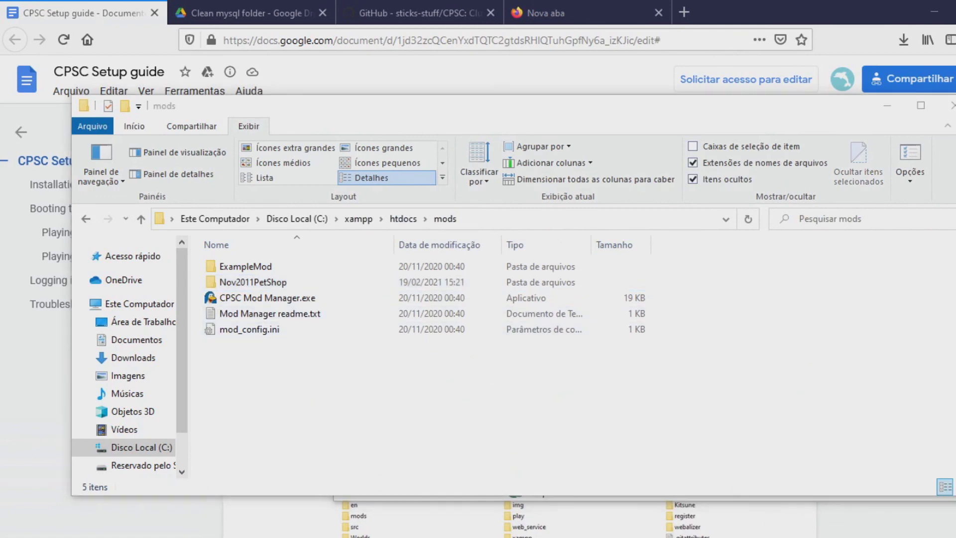
Enable Nov2011PetShop in CPSC Mod Manager and close it.
double_click(254, 298)
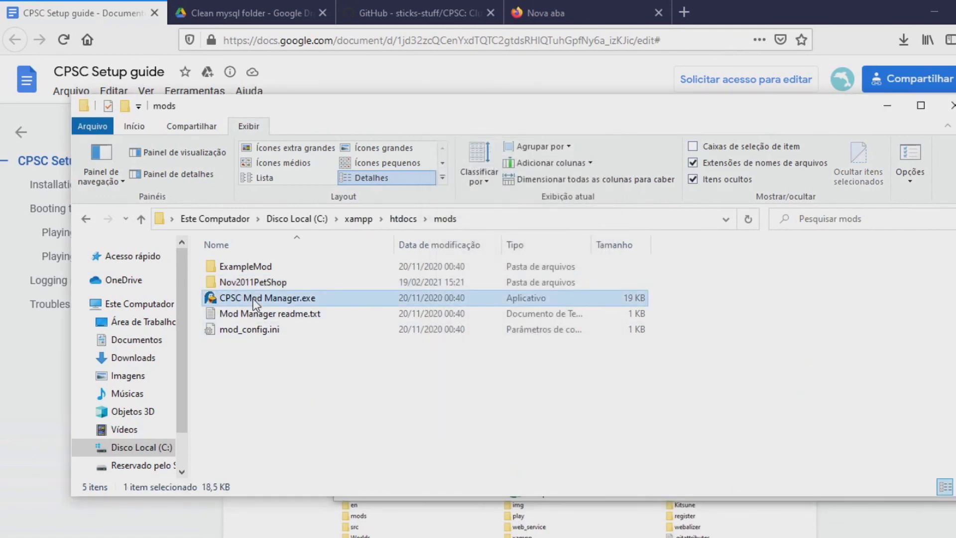
drag(149, 108, 472, 150)
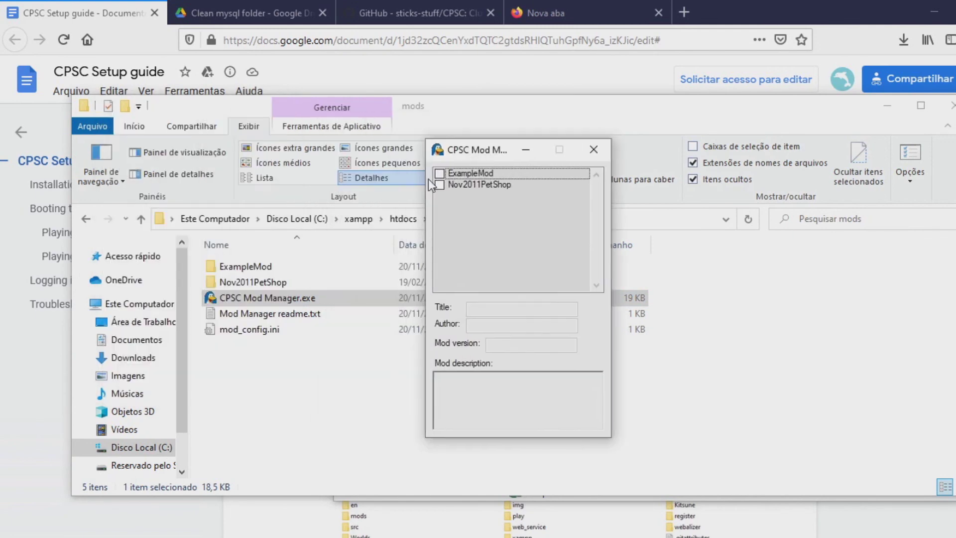
click(451, 184)
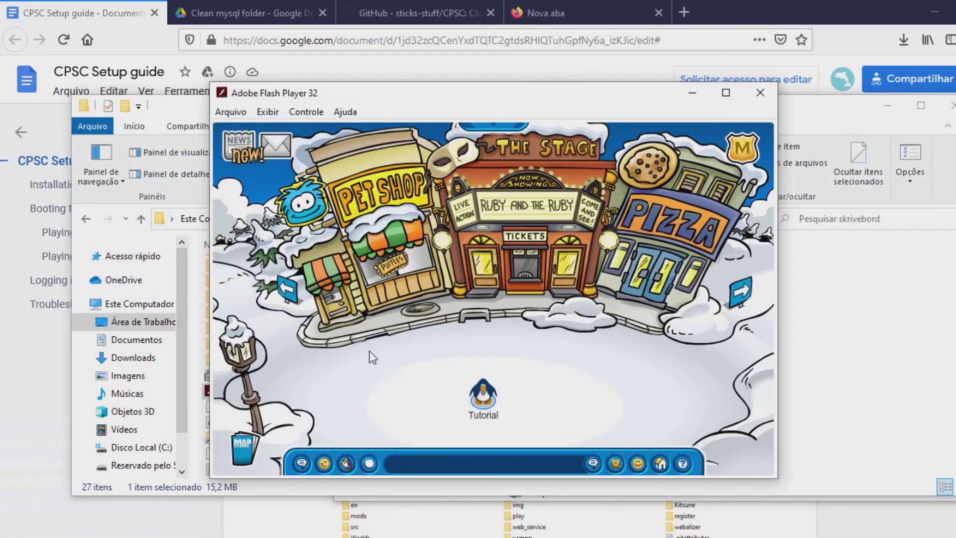
click(369, 351)
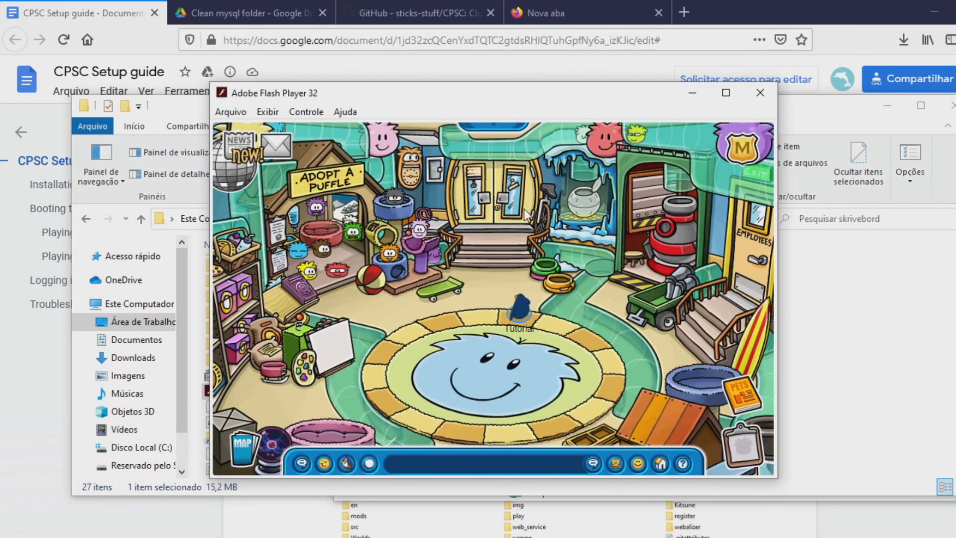
click(475, 366)
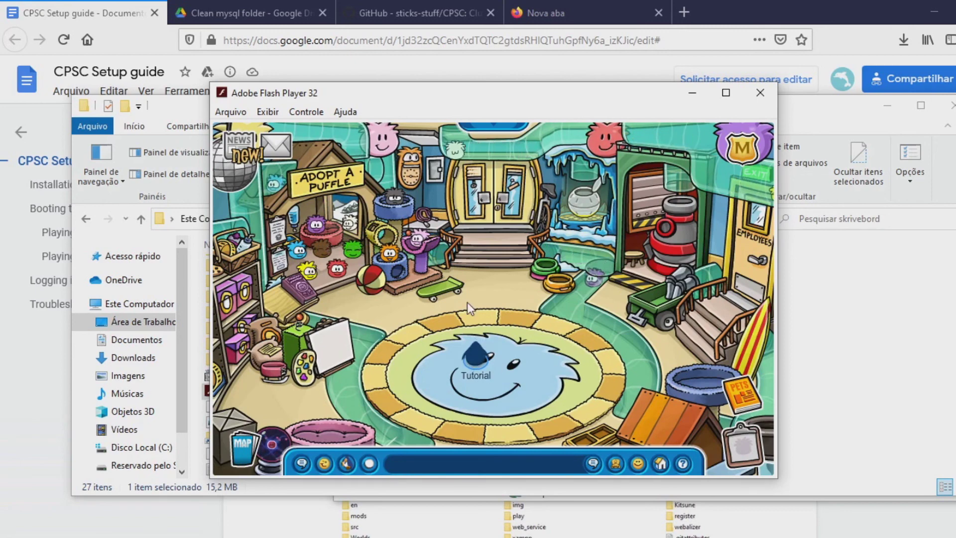
key(alt+Tab)
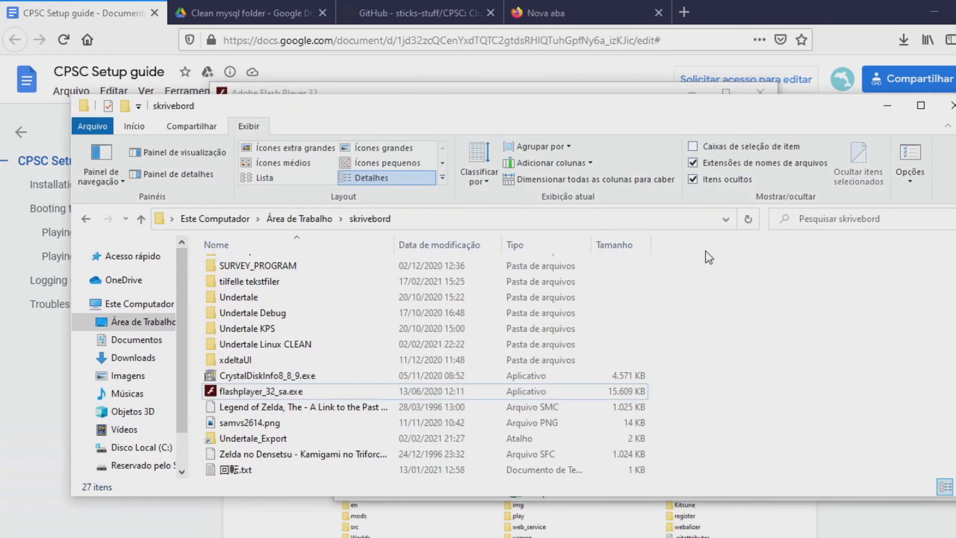
key(alt+Tab)
click(614, 280)
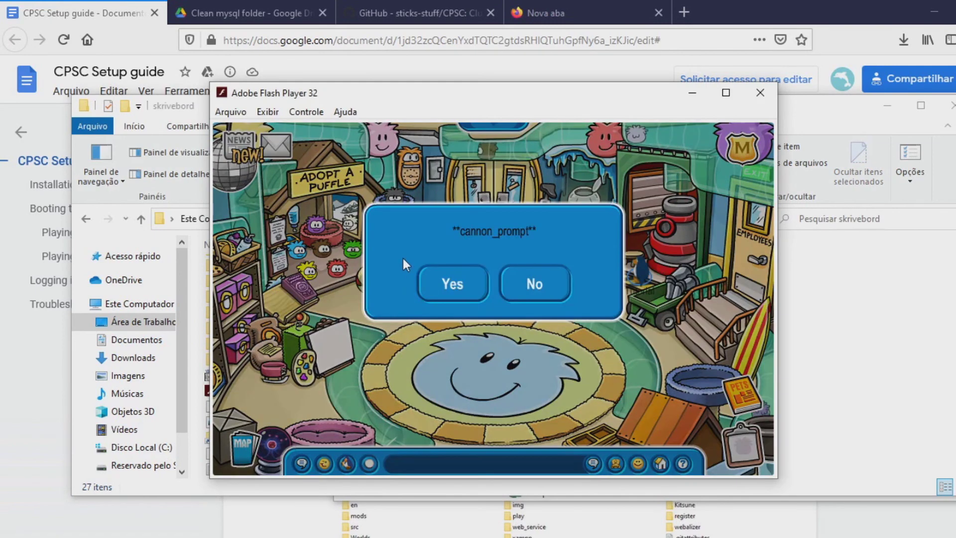
click(450, 283)
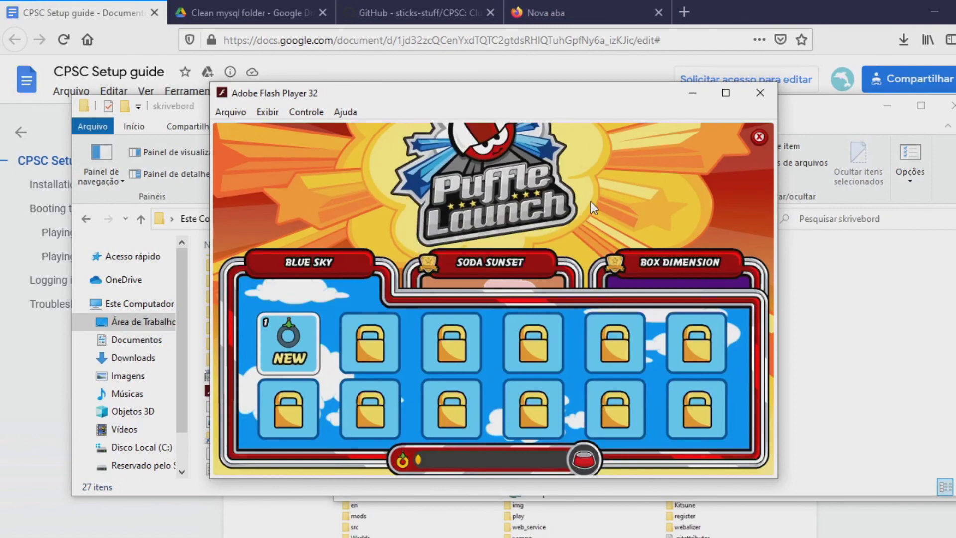
click(758, 137)
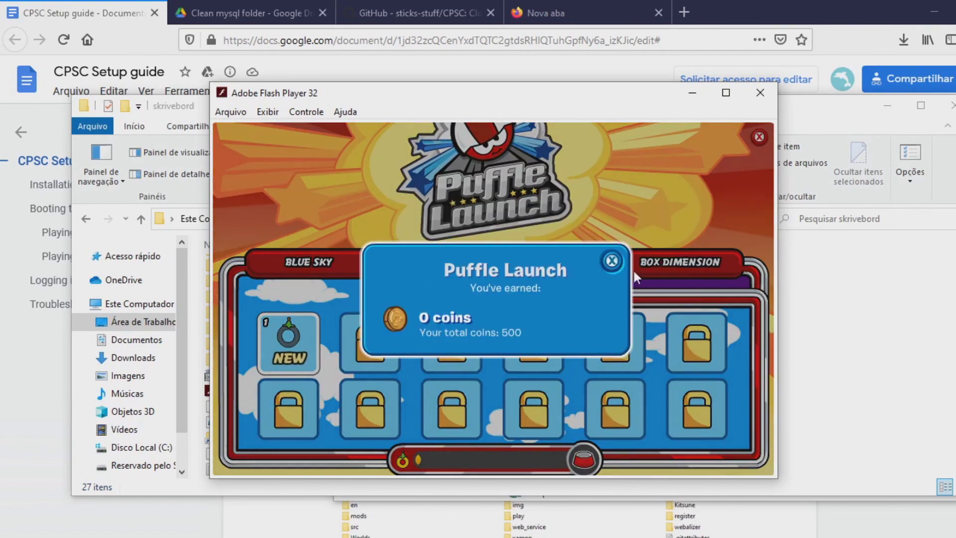
click(611, 261)
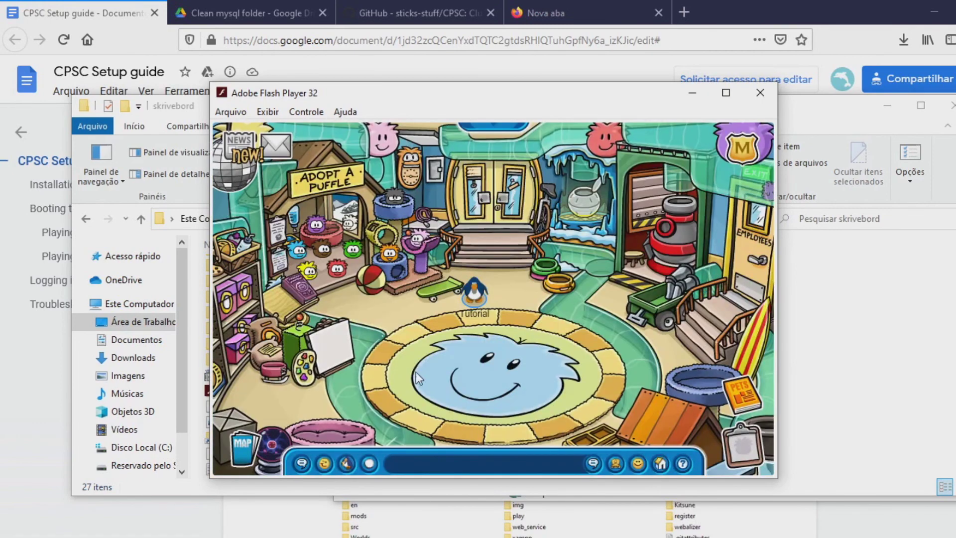
Go from the Running Flash Player guide to Club Penguin Resources and open the General Mods Folder link.
click(557, 25)
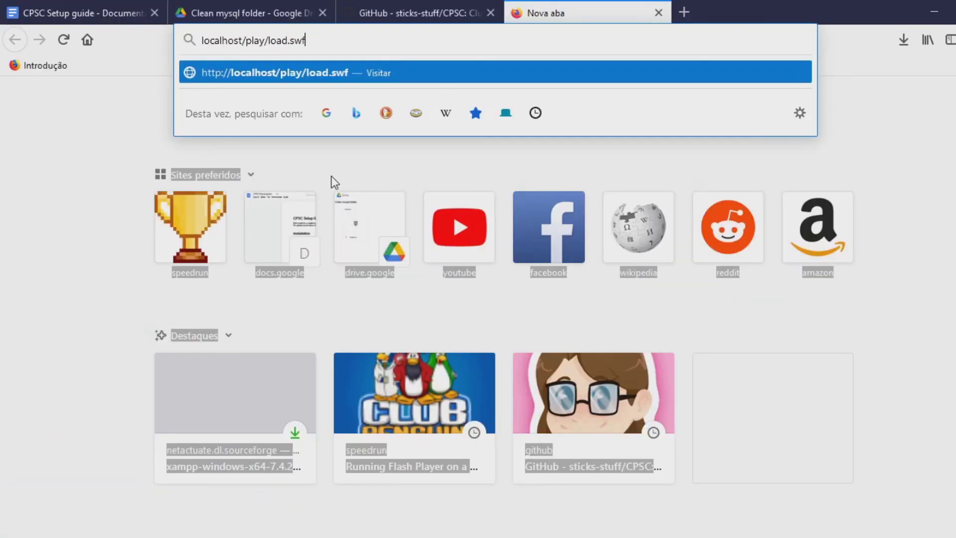
click(394, 327)
click(393, 327)
click(389, 388)
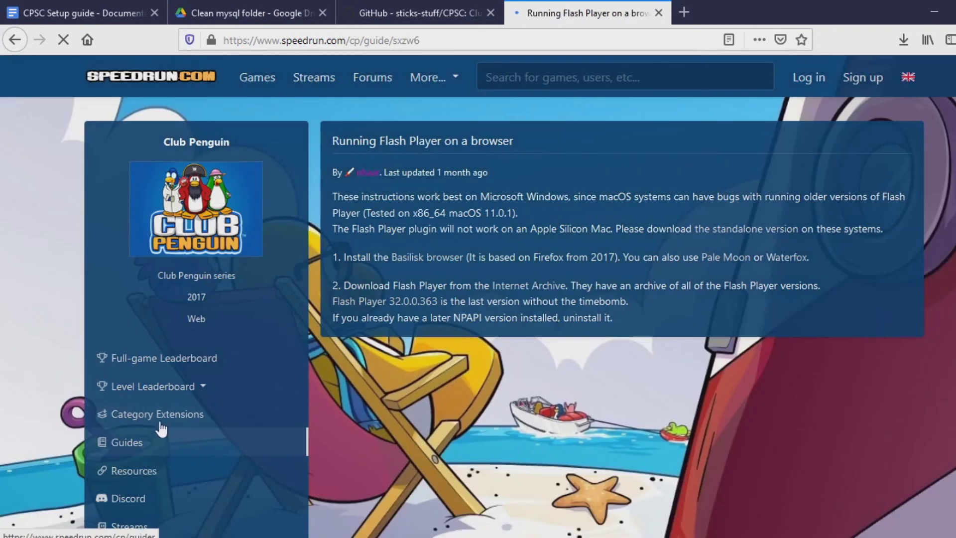
scroll(158, 406, down, 2)
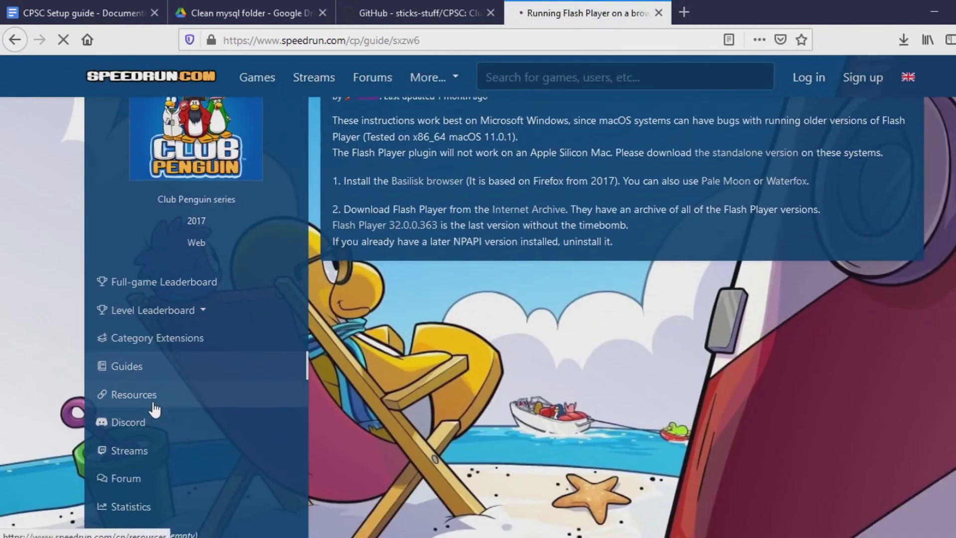
click(155, 409)
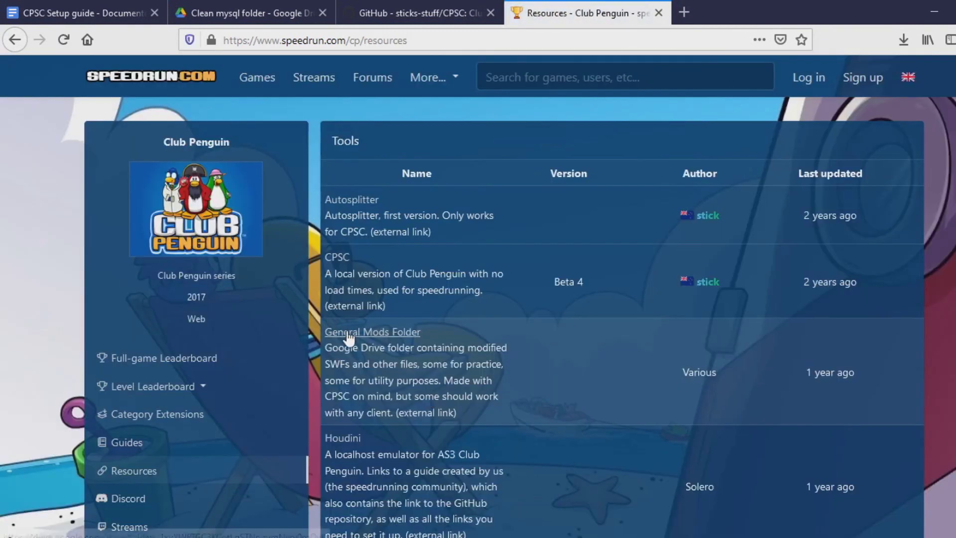
click(349, 333)
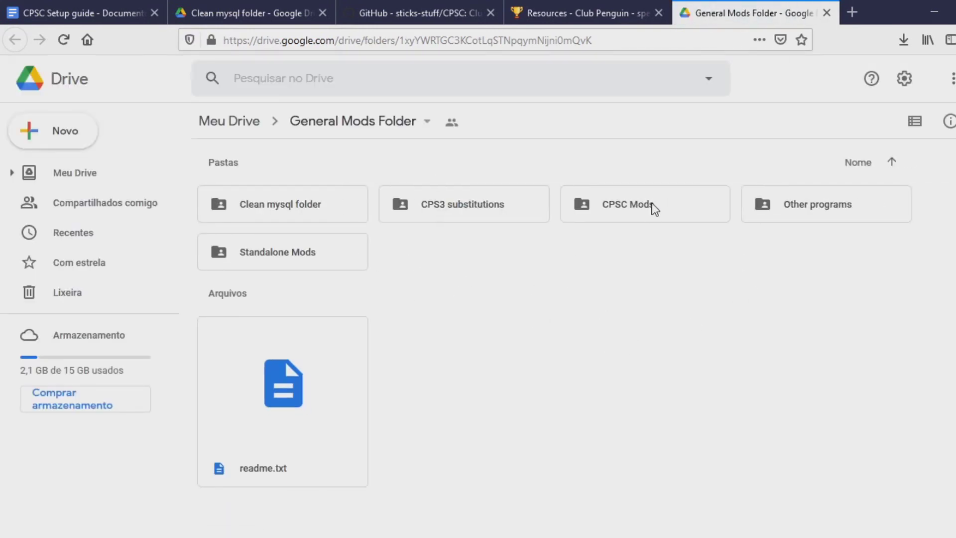
Open CPSC Mods > Games > Jet Pack Adventure in Google Drive to reach the JPALvlSelect folder.
double_click(613, 210)
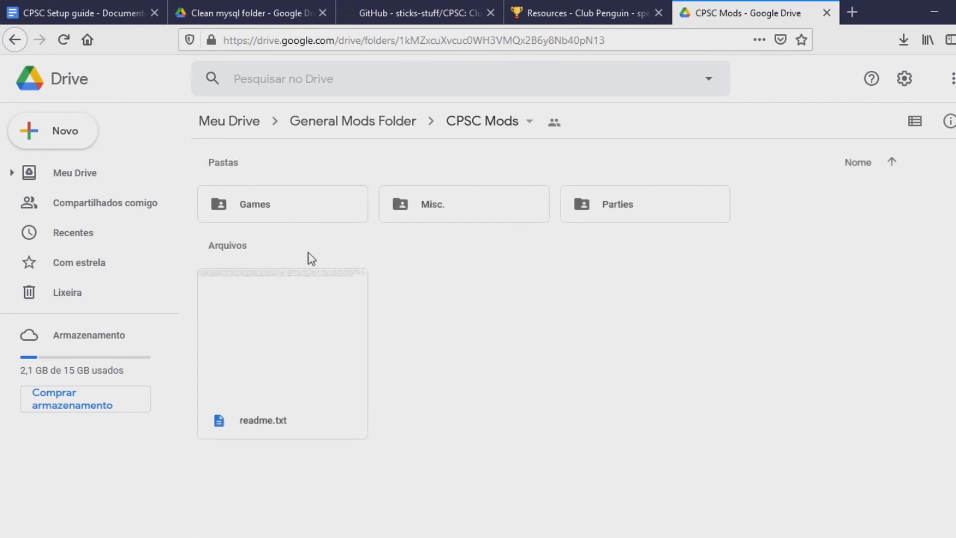
double_click(282, 202)
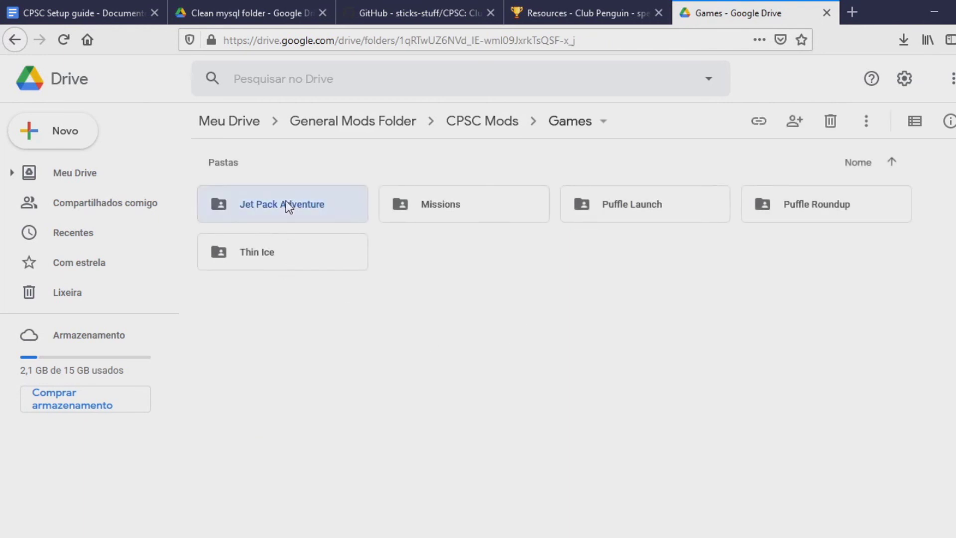
double_click(286, 201)
click(209, 217)
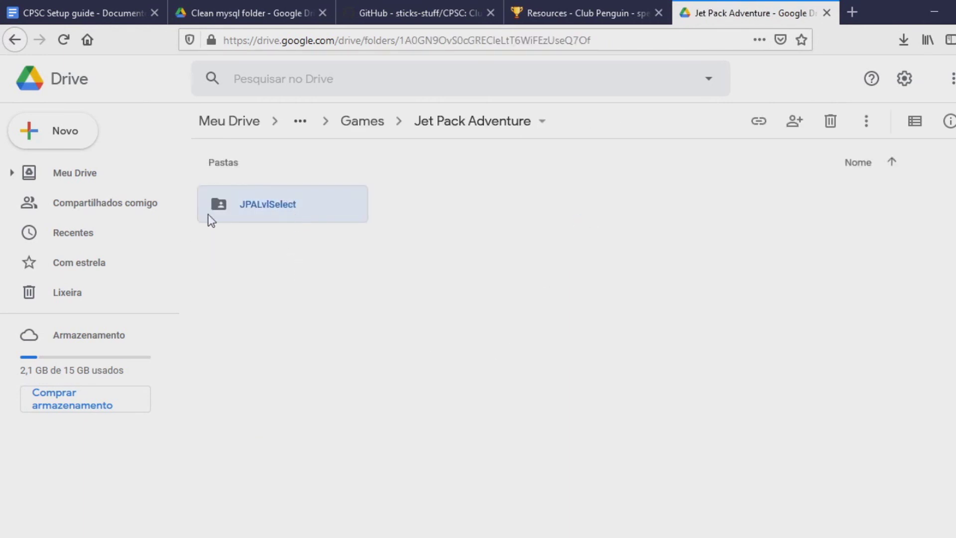
click(482, 523)
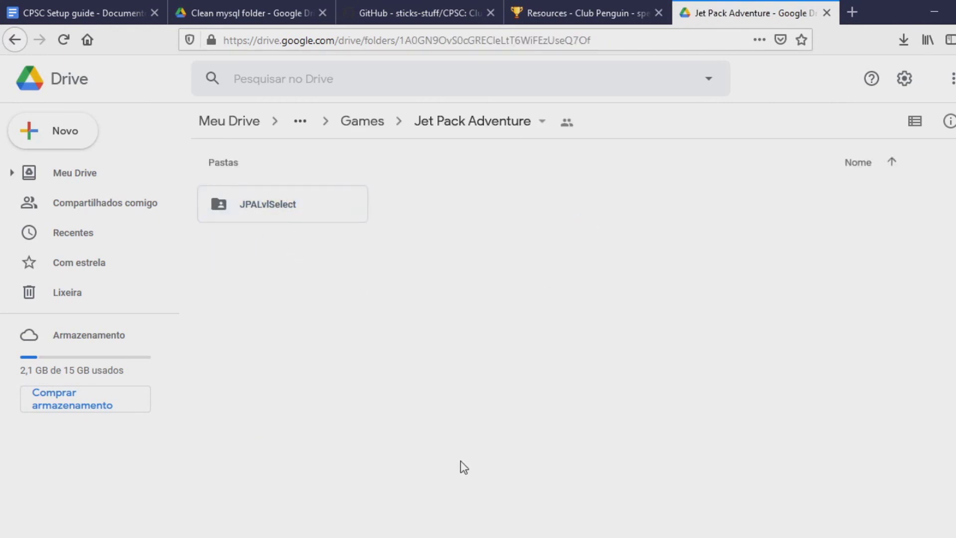